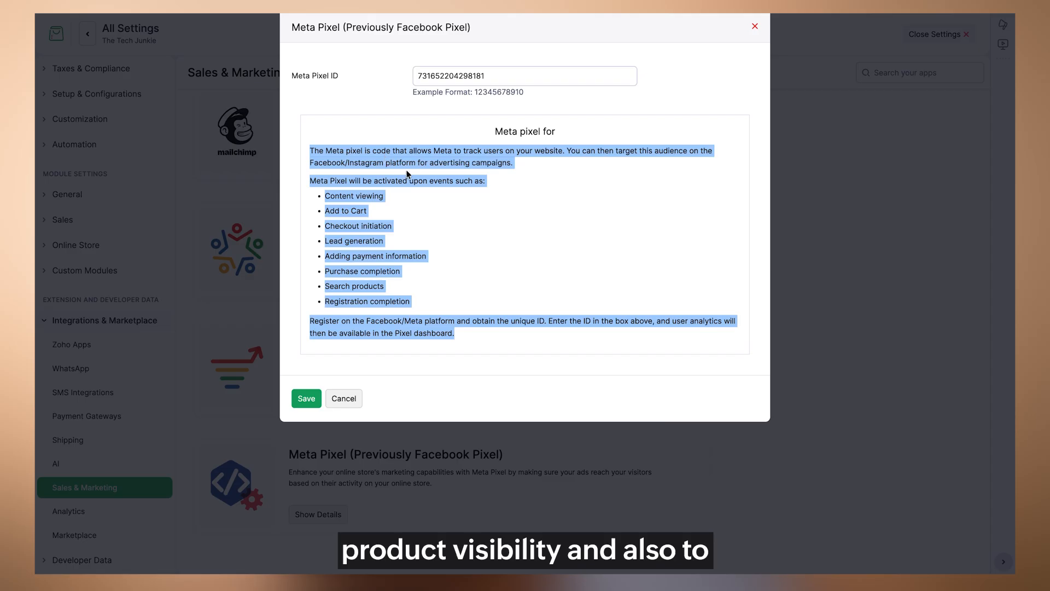
{"action": "left_click", "coordinate": [438, 165]}
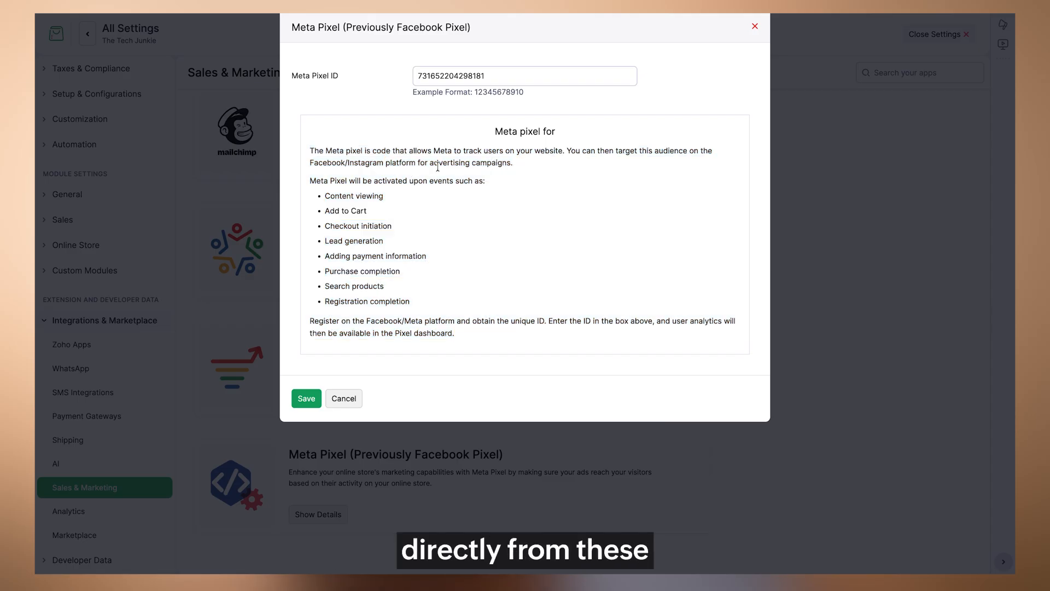
{"action": "triple_click", "coordinate": [487, 320]}
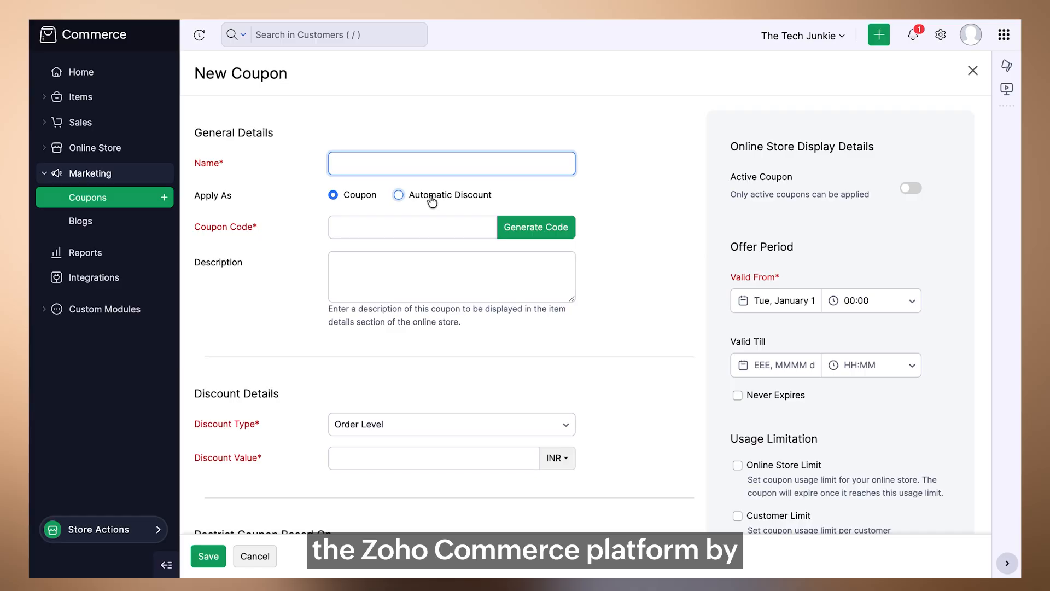
- Set the new coupon to apply as an automatic discount
{"action": "left_click", "coordinate": [425, 203]}
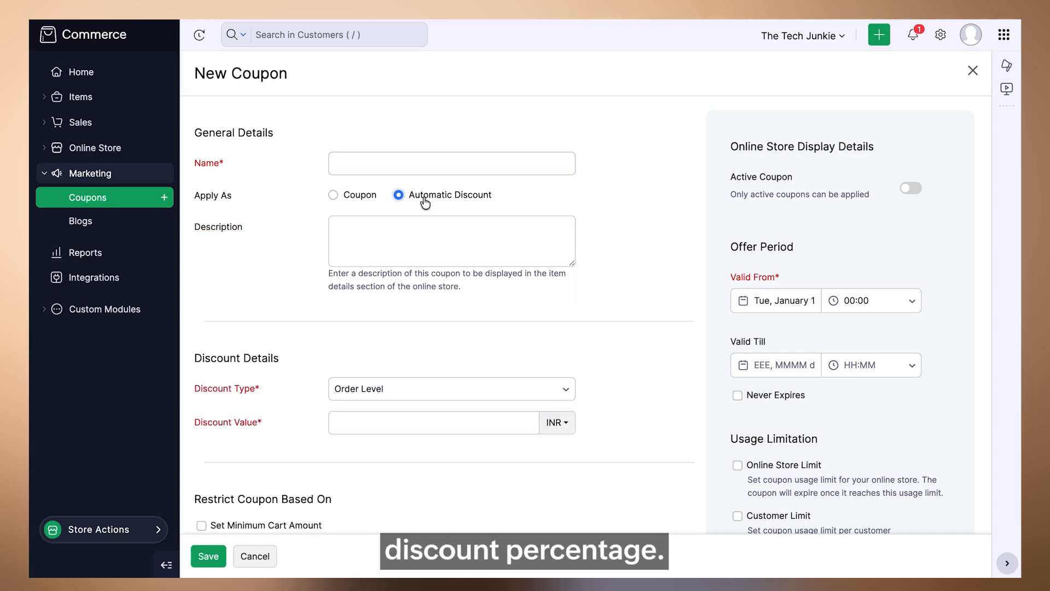
{"action": "left_click", "coordinate": [385, 244]}
{"action": "scroll", "coordinate": [386, 244], "scroll_direction": "down", "scroll_amount": 3}
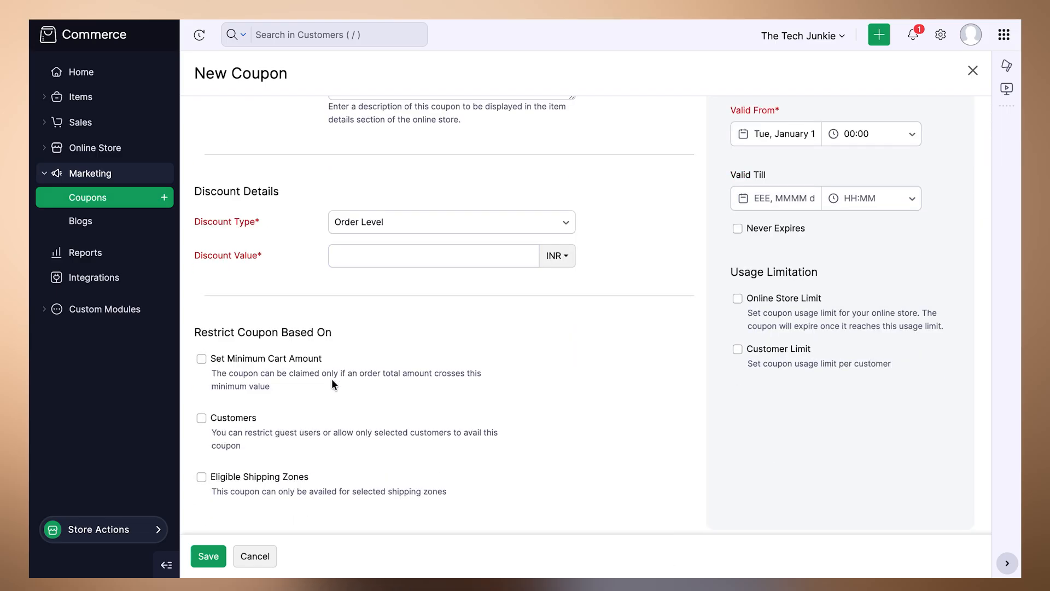
{"action": "scroll", "coordinate": [332, 379], "scroll_direction": "up", "scroll_amount": 3}
{"action": "left_click", "coordinate": [332, 381]}
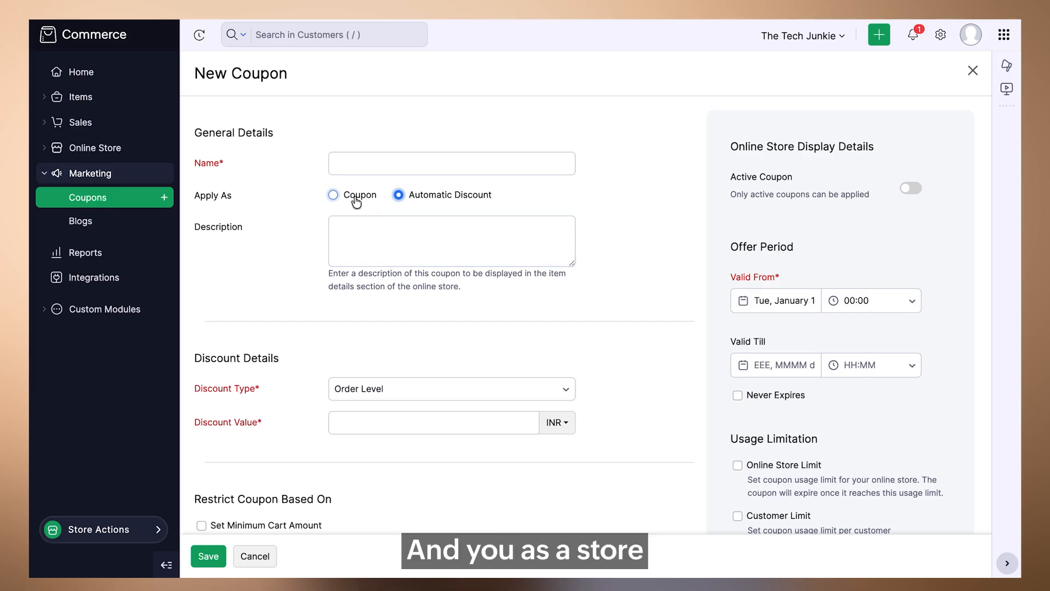
- Change the coupon's discount type to Buy X Get Y
{"action": "left_click", "coordinate": [420, 389]}
{"action": "scroll", "coordinate": [475, 282], "scroll_direction": "down", "scroll_amount": 2}
{"action": "scroll", "coordinate": [476, 284], "scroll_direction": "up", "scroll_amount": 2}
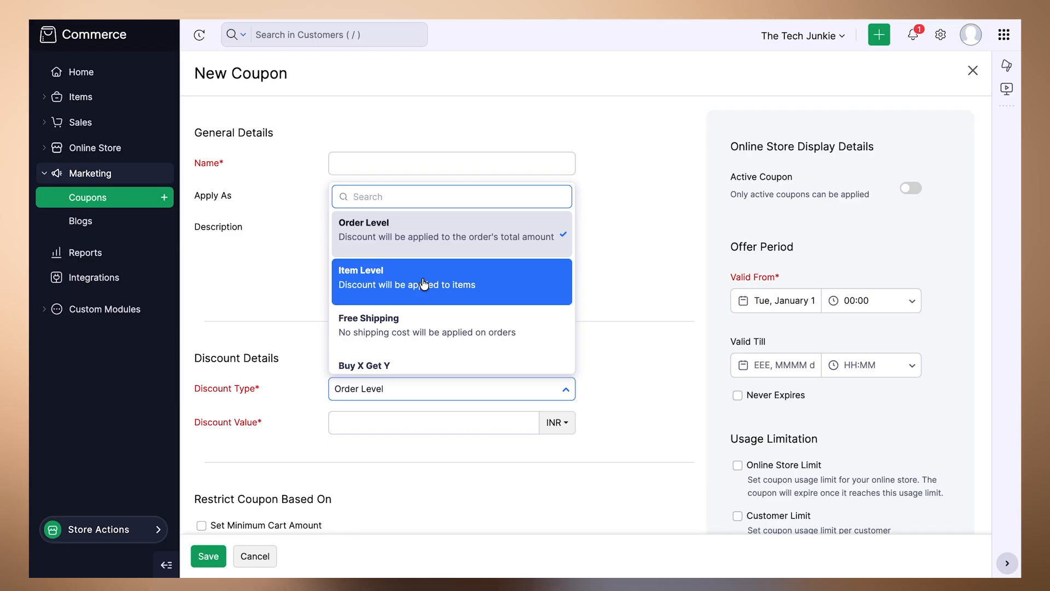
{"action": "scroll", "coordinate": [415, 298], "scroll_direction": "down", "scroll_amount": 2}
{"action": "left_click", "coordinate": [400, 322]}
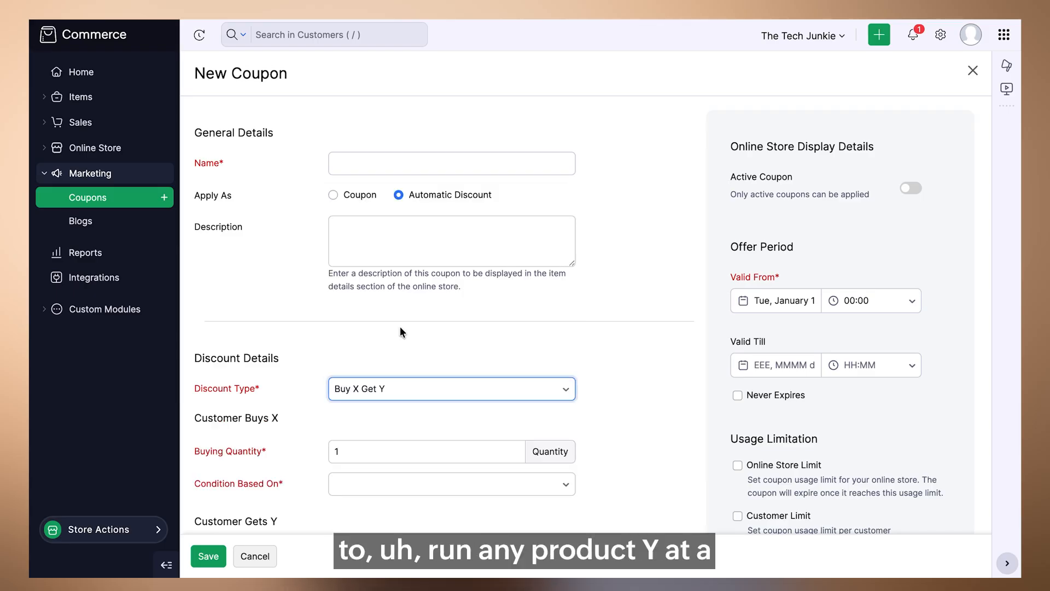
- Restrict the coupon by enabling the minimum cart amount condition
{"action": "scroll", "coordinate": [400, 327], "scroll_direction": "down", "scroll_amount": 1}
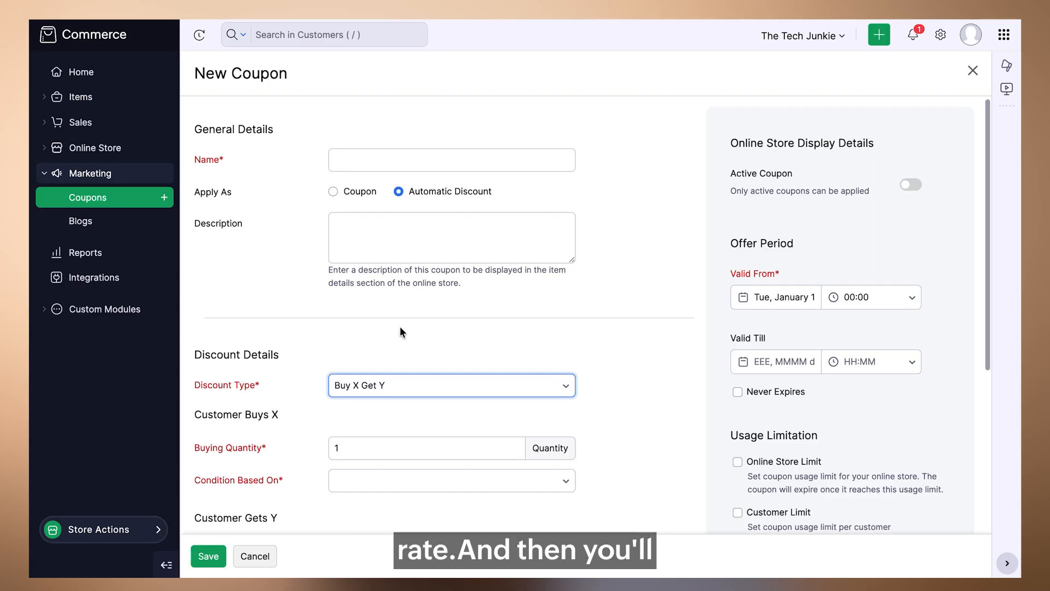
{"action": "scroll", "coordinate": [399, 326], "scroll_direction": "down", "scroll_amount": 6}
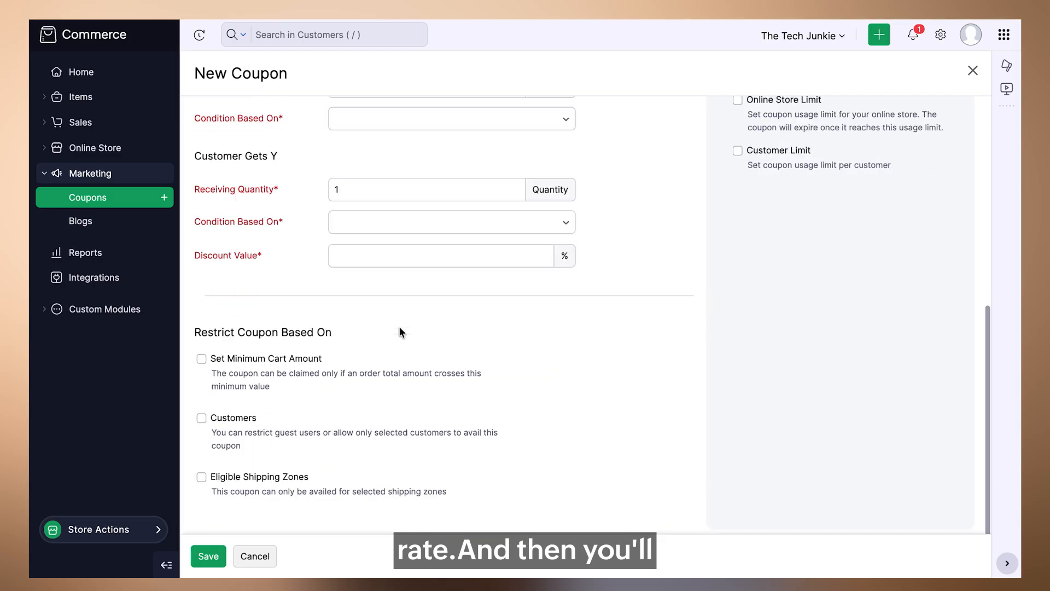
{"action": "left_click", "coordinate": [249, 364]}
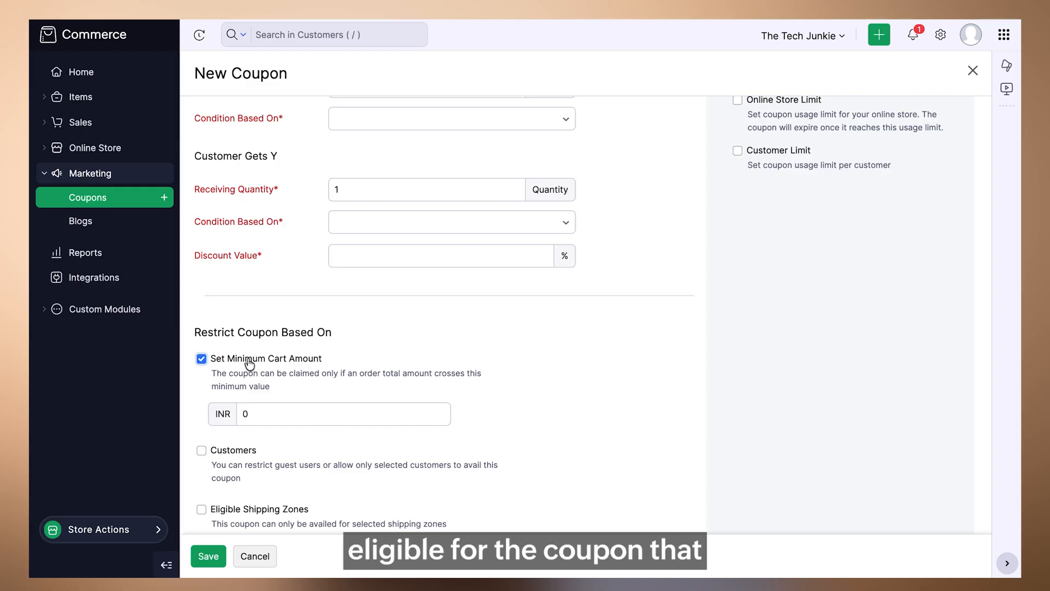
- Enable the customer restriction on the new coupon and limit it to selected customers
{"action": "scroll", "coordinate": [249, 364], "scroll_direction": "down", "scroll_amount": 1}
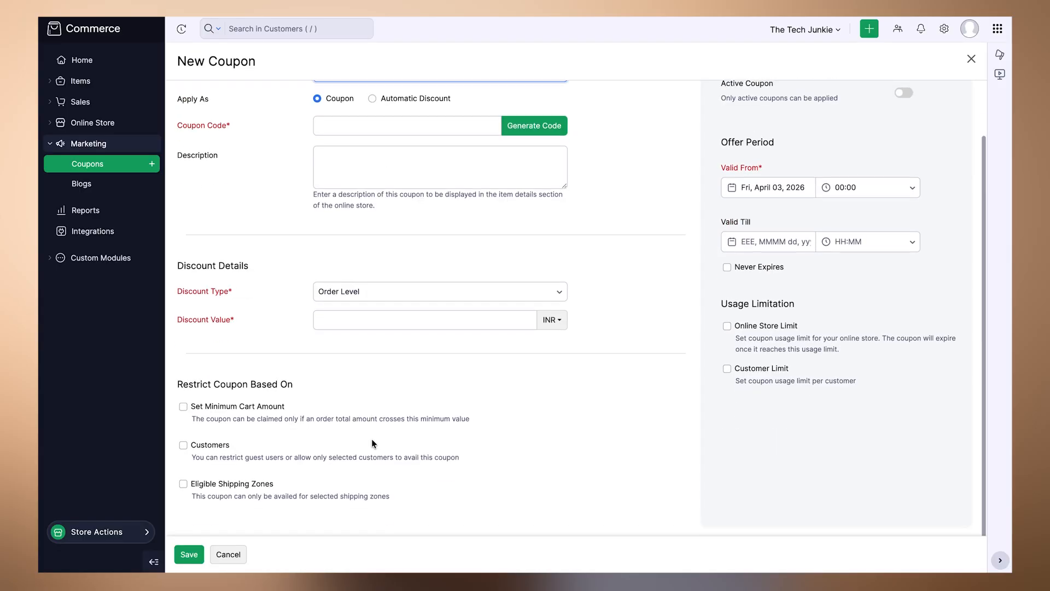
{"action": "left_click", "coordinate": [184, 450]}
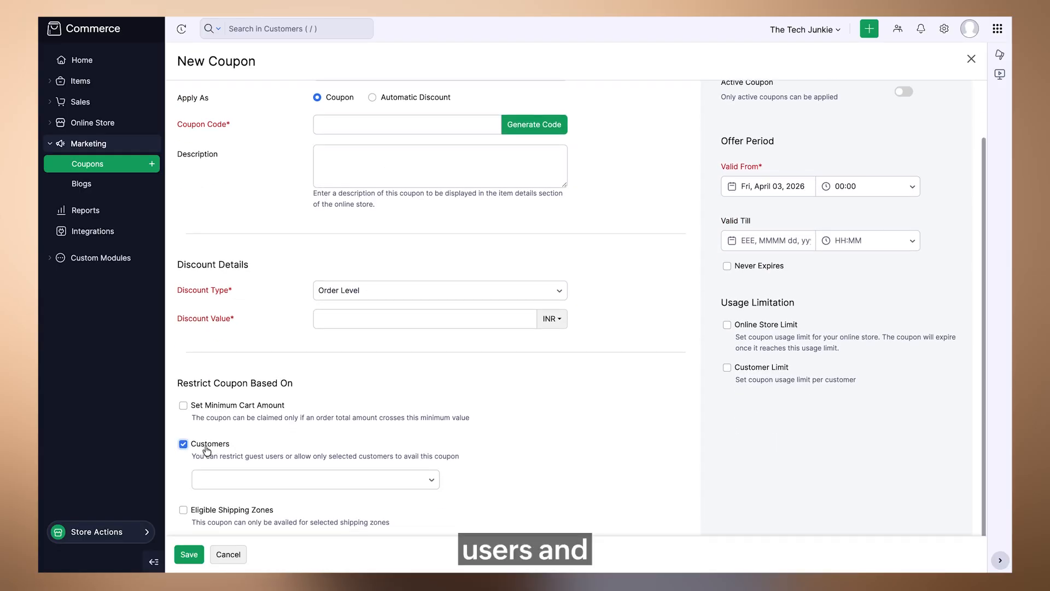
{"action": "left_click", "coordinate": [255, 465]}
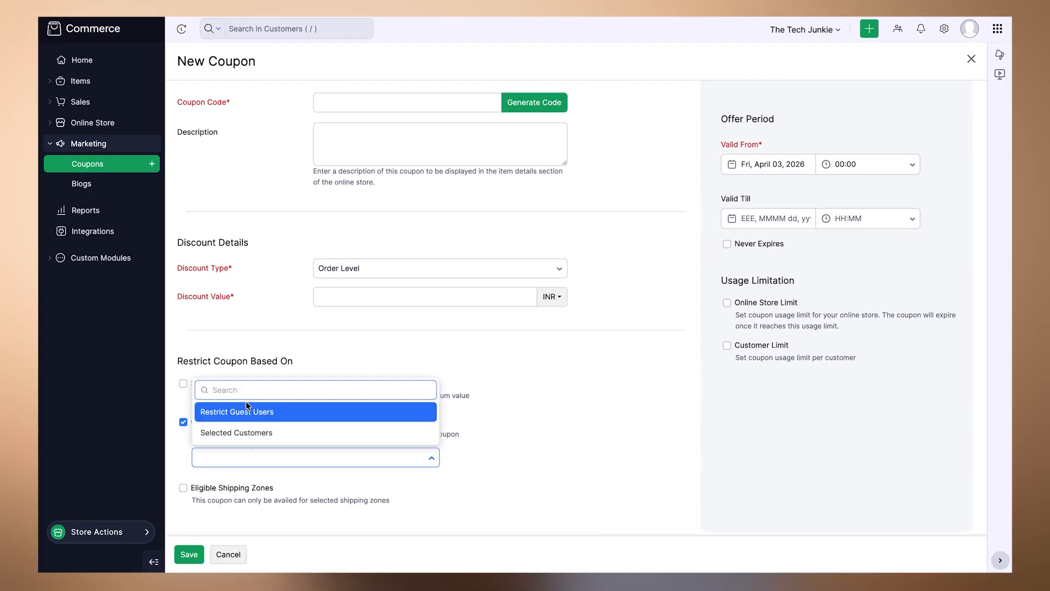
{"action": "left_click", "coordinate": [241, 433]}
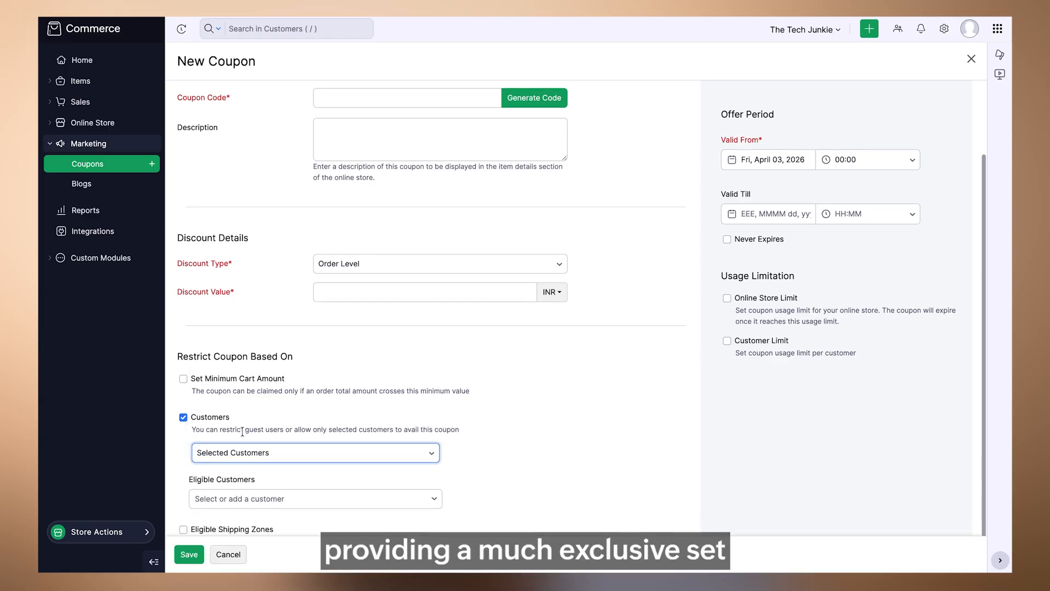
- Add three customers from the customer list as the coupon's eligible customers
{"action": "scroll", "coordinate": [242, 432], "scroll_direction": "down", "scroll_amount": 1}
{"action": "left_click", "coordinate": [258, 457]}
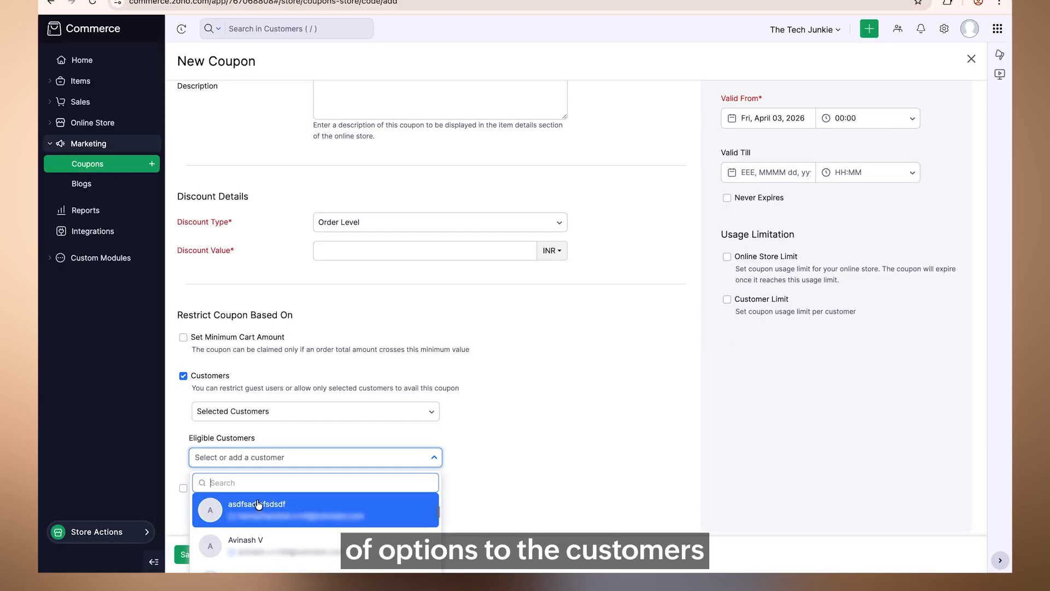
{"action": "left_click", "coordinate": [290, 542]}
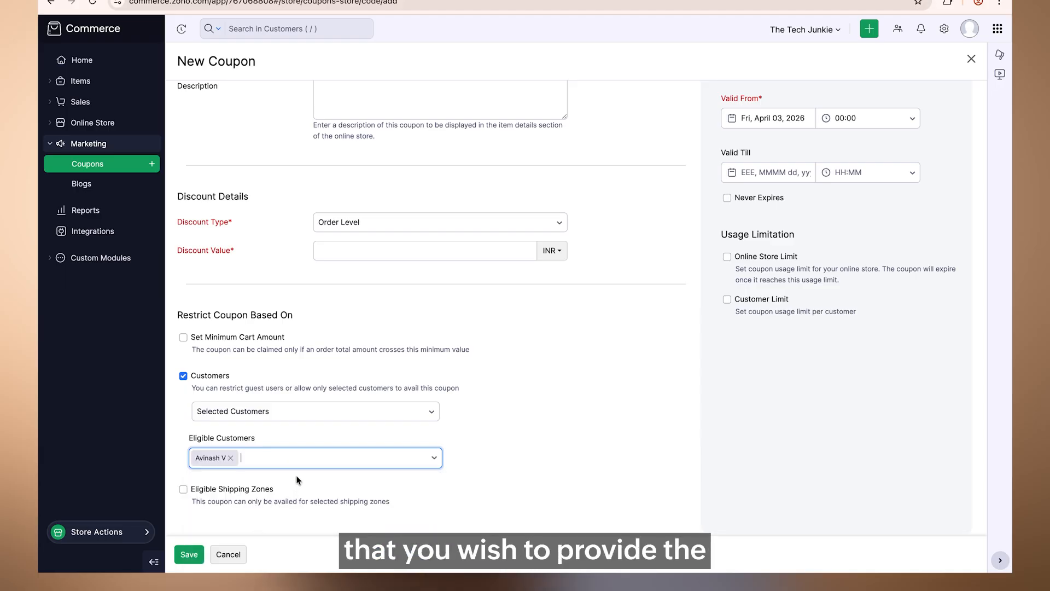
{"action": "left_click", "coordinate": [303, 464]}
{"action": "scroll", "coordinate": [291, 531], "scroll_direction": "down", "scroll_amount": 1}
{"action": "scroll", "coordinate": [290, 532], "scroll_direction": "up", "scroll_amount": 1}
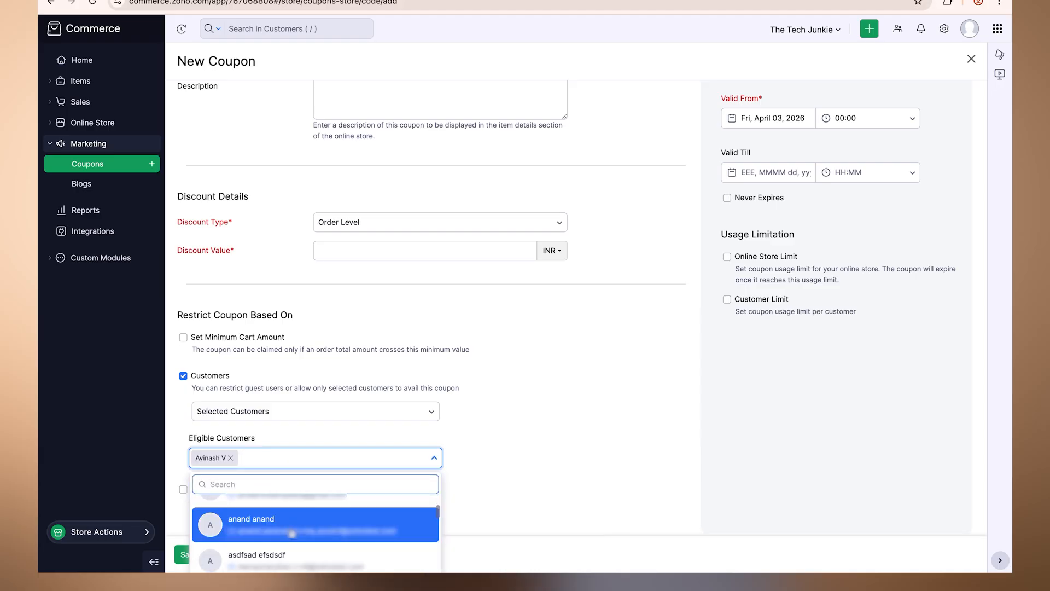
{"action": "left_click", "coordinate": [302, 523]}
{"action": "left_click", "coordinate": [337, 466]}
{"action": "scroll", "coordinate": [326, 525], "scroll_direction": "down", "scroll_amount": 2}
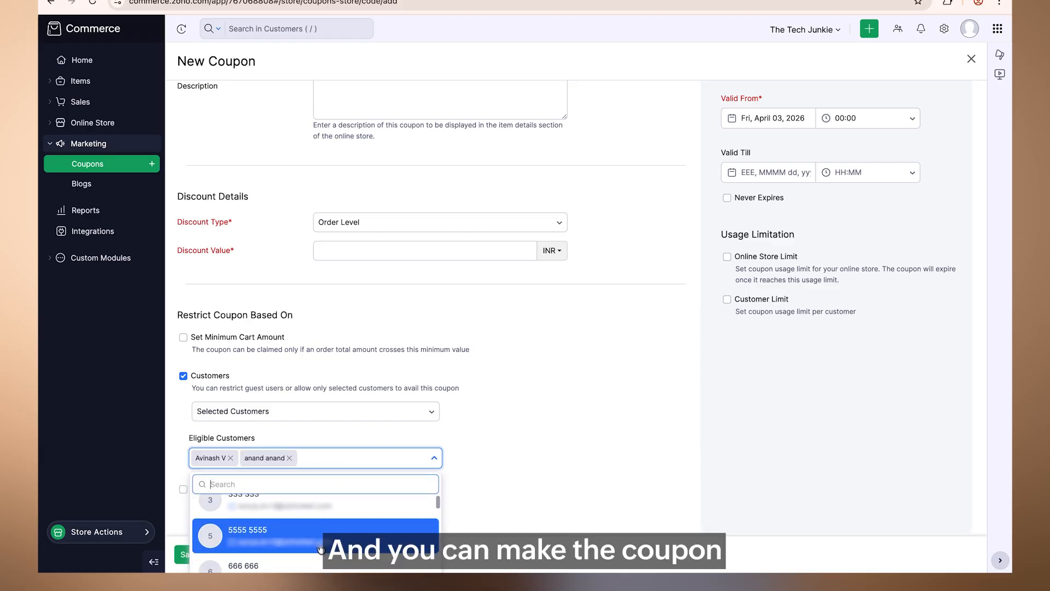
{"action": "left_click", "coordinate": [330, 511]}
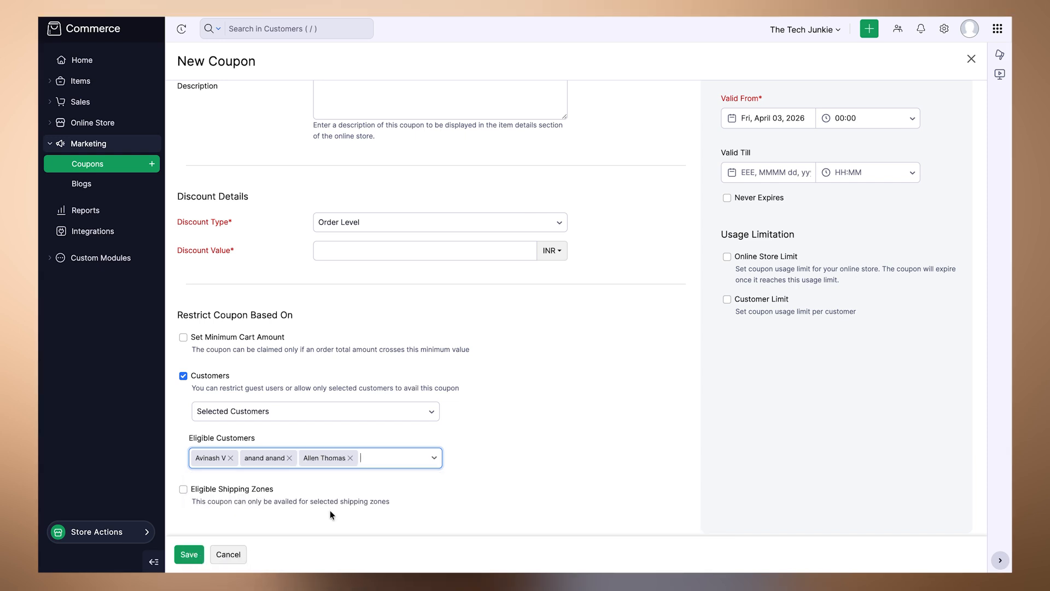
- Enable the eligible shipping zones restriction and add the Free Shipment and Canada zones
{"action": "scroll", "coordinate": [385, 492], "scroll_direction": "down", "scroll_amount": 1}
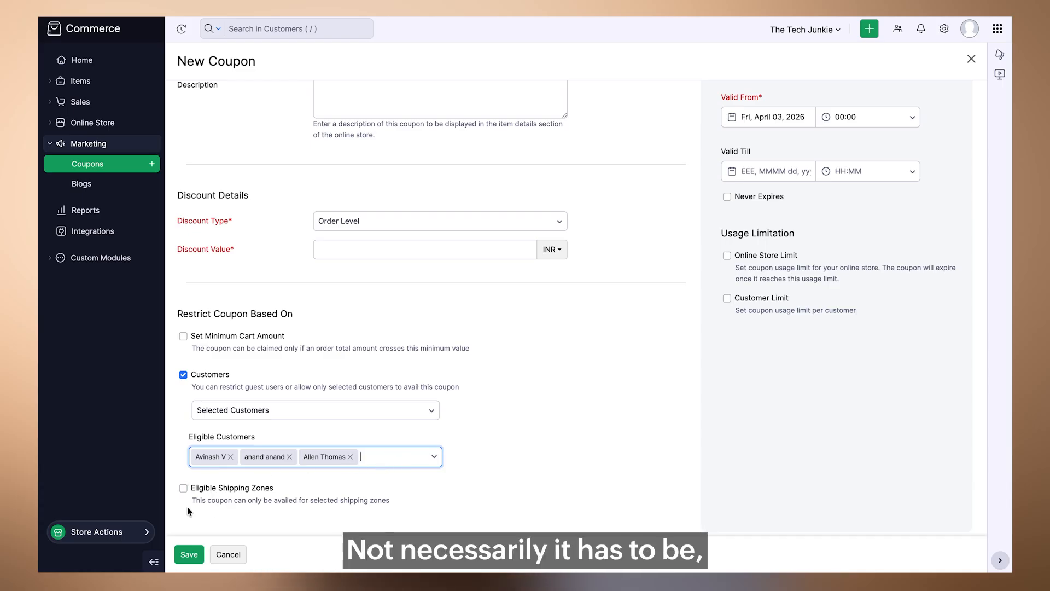
{"action": "left_click", "coordinate": [205, 490]}
{"action": "scroll", "coordinate": [206, 491], "scroll_direction": "down", "scroll_amount": 1}
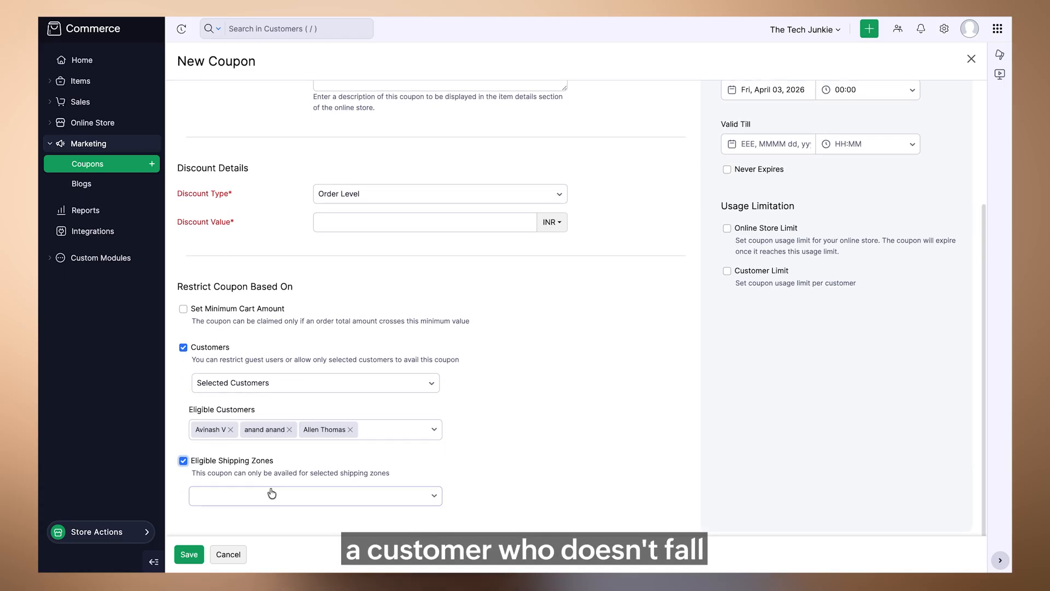
{"action": "left_click", "coordinate": [361, 494]}
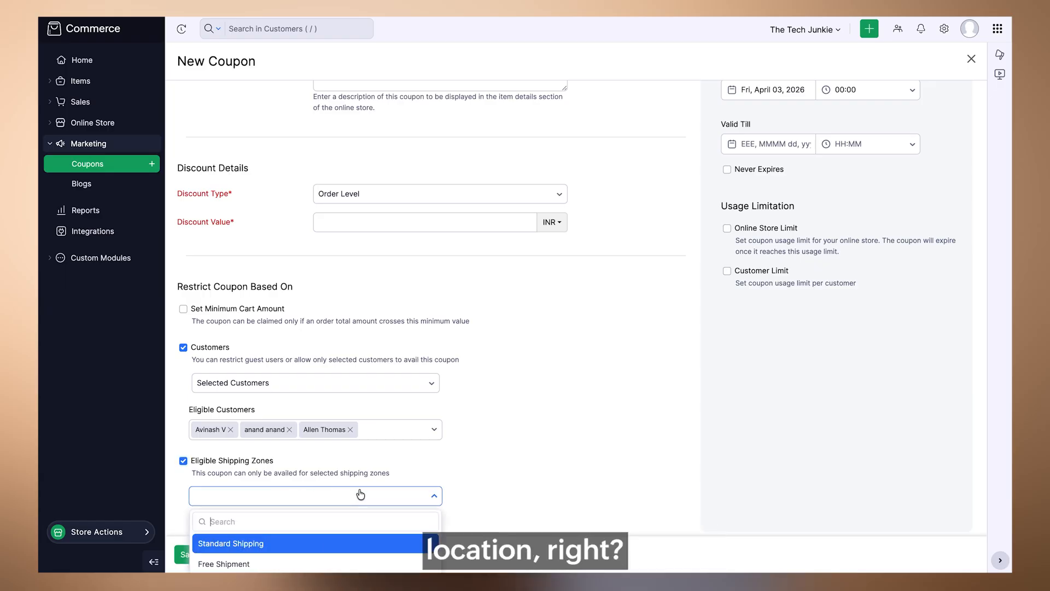
{"action": "scroll", "coordinate": [358, 494], "scroll_direction": "down", "scroll_amount": 2}
{"action": "left_click", "coordinate": [241, 465]}
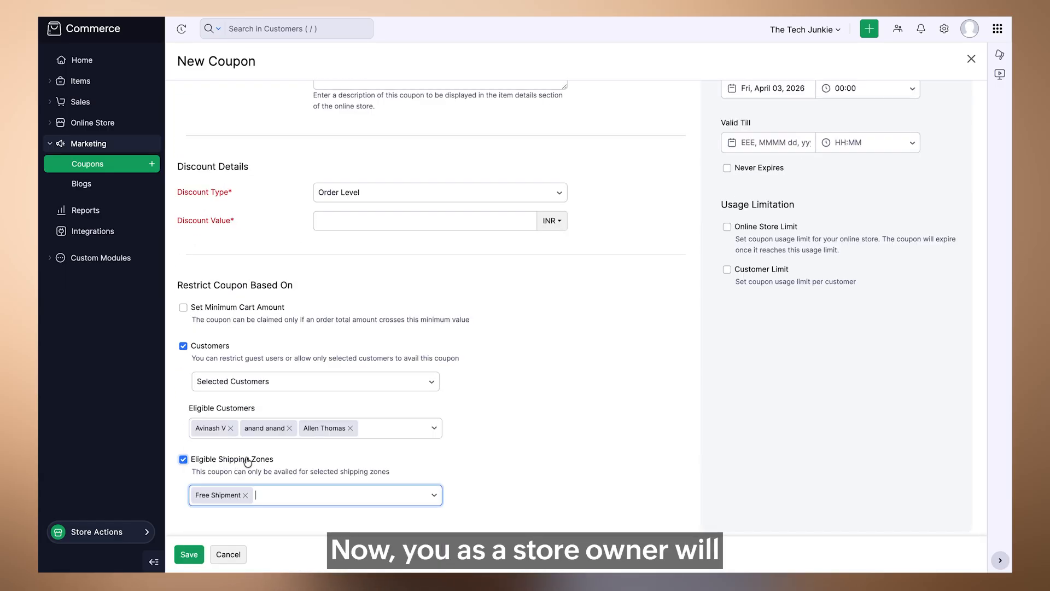
{"action": "left_click", "coordinate": [301, 500]}
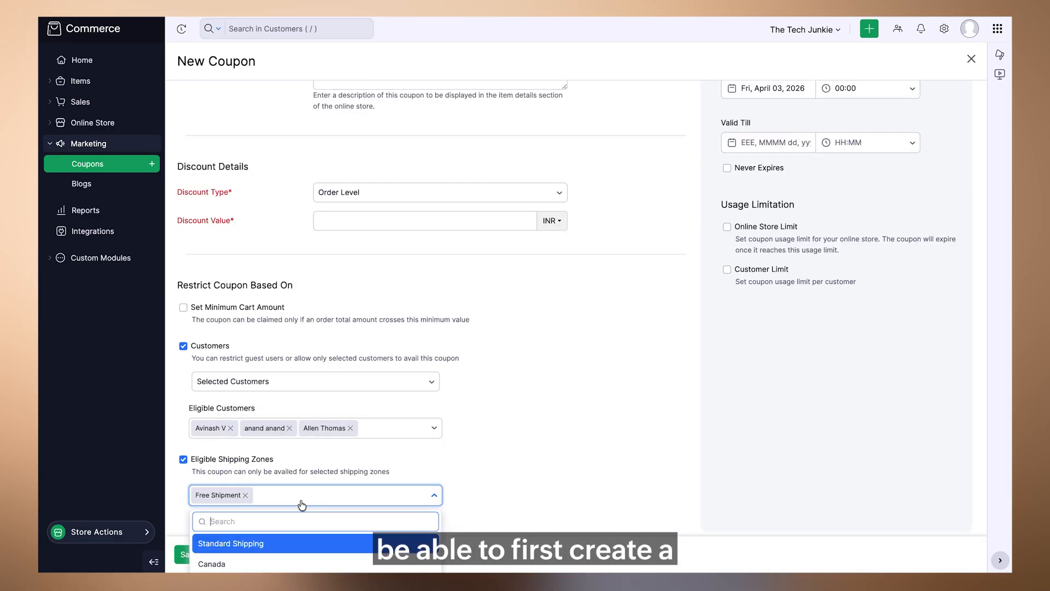
{"action": "left_click", "coordinate": [226, 564]}
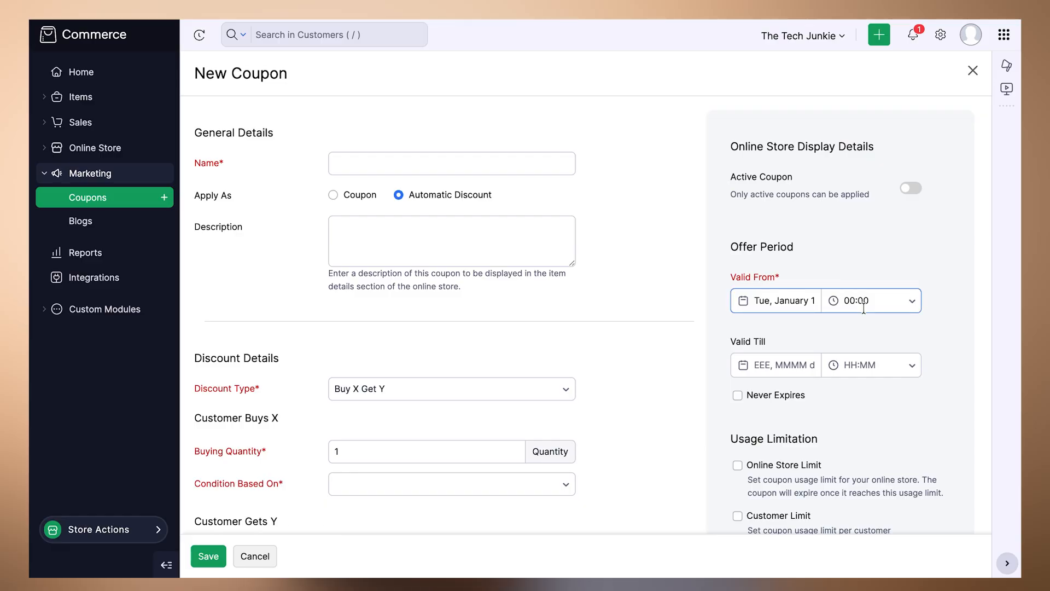
- Leave the Buy X Get Y coupon form for the store settings, discarding the unsaved changes
{"action": "scroll", "coordinate": [871, 369], "scroll_direction": "down", "scroll_amount": 1}
{"action": "scroll", "coordinate": [871, 369], "scroll_direction": "down", "scroll_amount": 4}
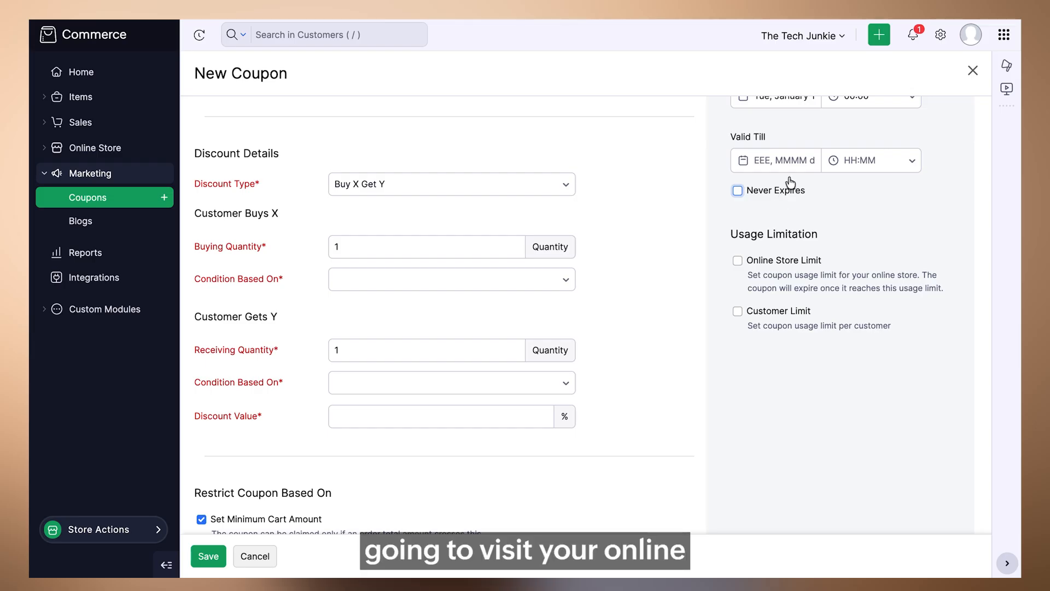
{"action": "left_click", "coordinate": [940, 35]}
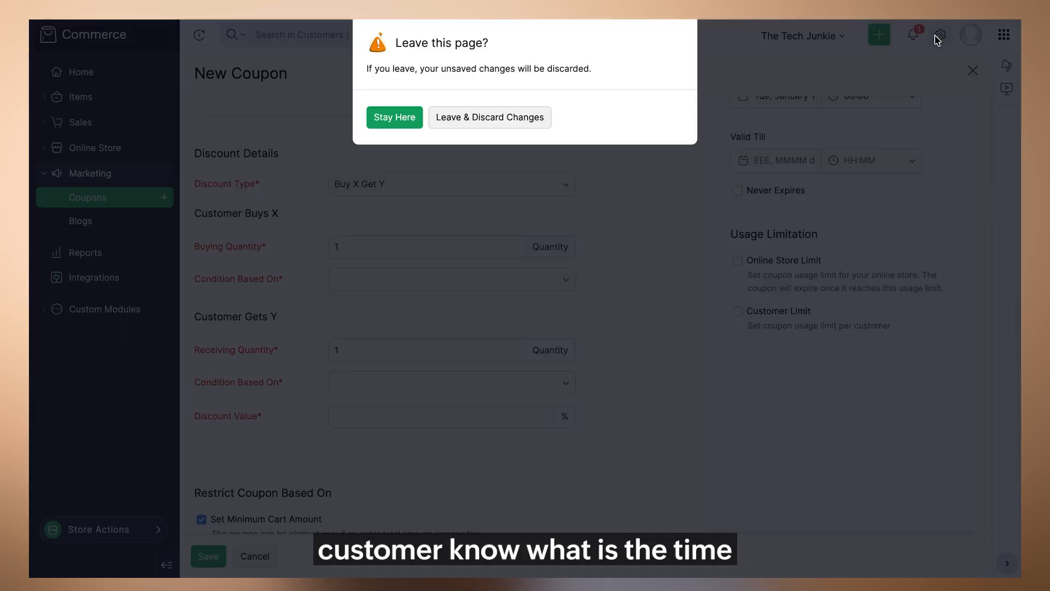
{"action": "left_click", "coordinate": [468, 117]}
- Search the settings for "coupons" and view the matching online store preferences
{"action": "type", "text": "coupons"}
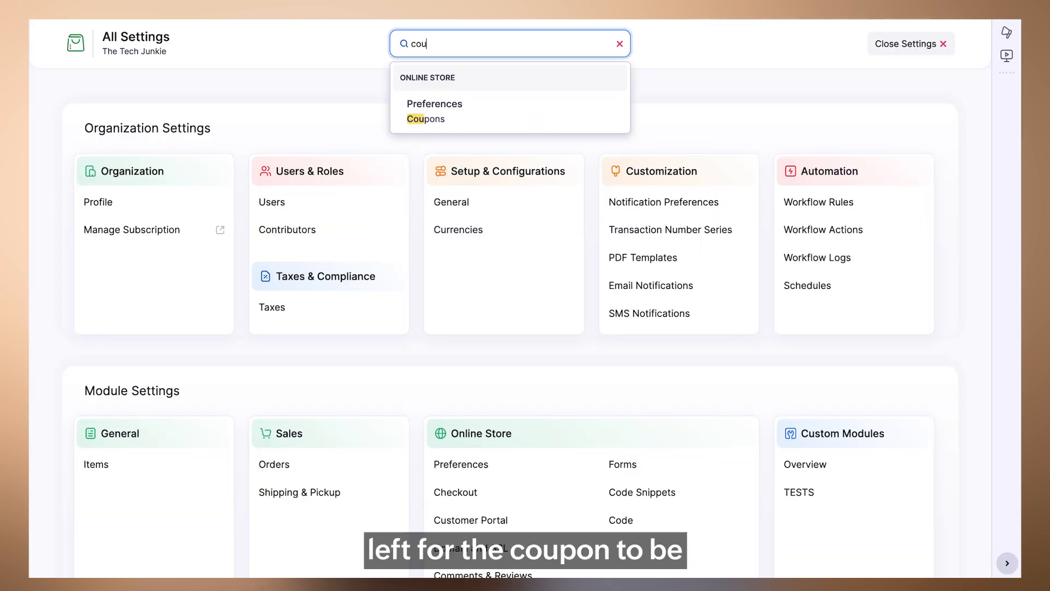
{"action": "key", "text": "Down"}
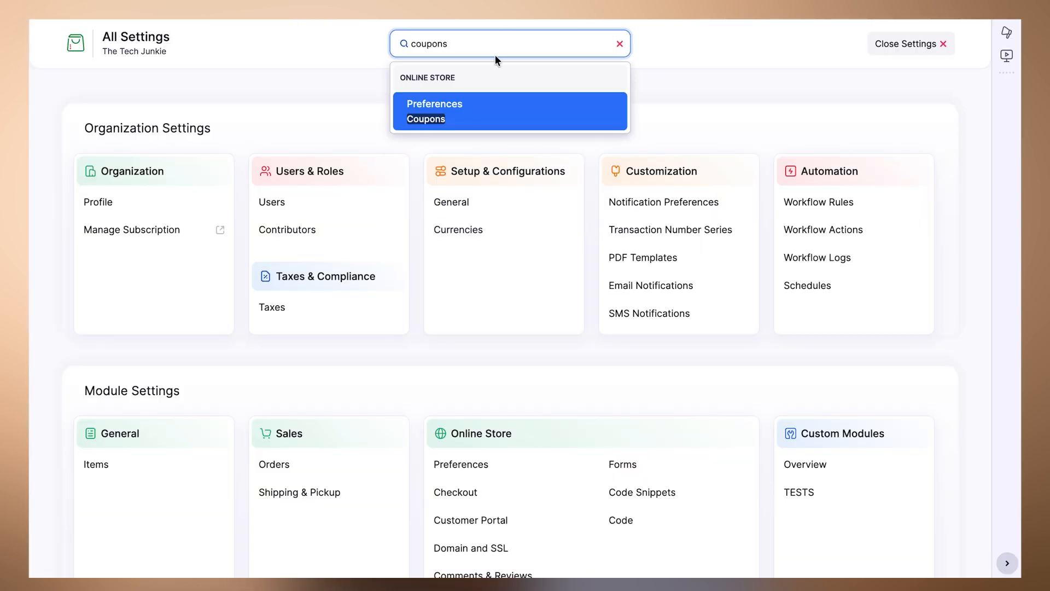
{"action": "left_click", "coordinate": [473, 108]}
{"action": "scroll", "coordinate": [293, 264], "scroll_direction": "down", "scroll_amount": 1}
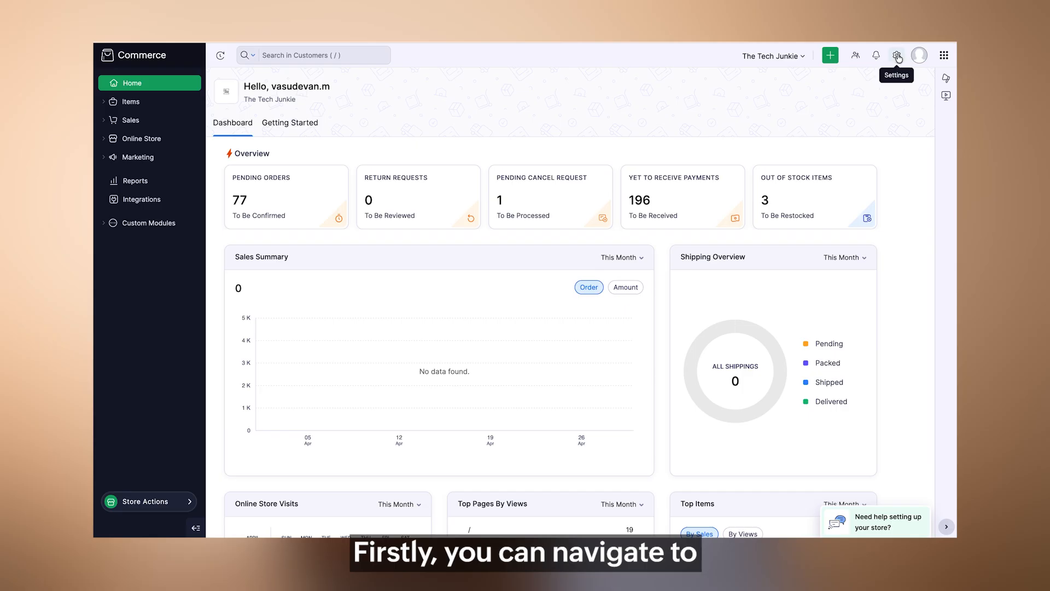
- Open the list of programs in the Loyalty Program settings
{"action": "left_click", "coordinate": [898, 56]}
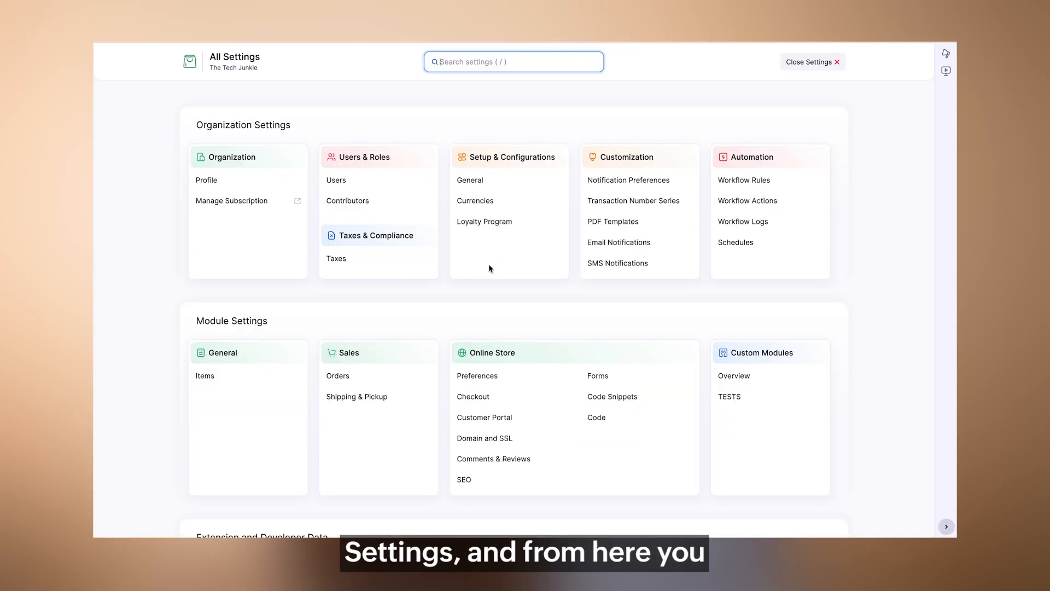
{"action": "left_click", "coordinate": [500, 222]}
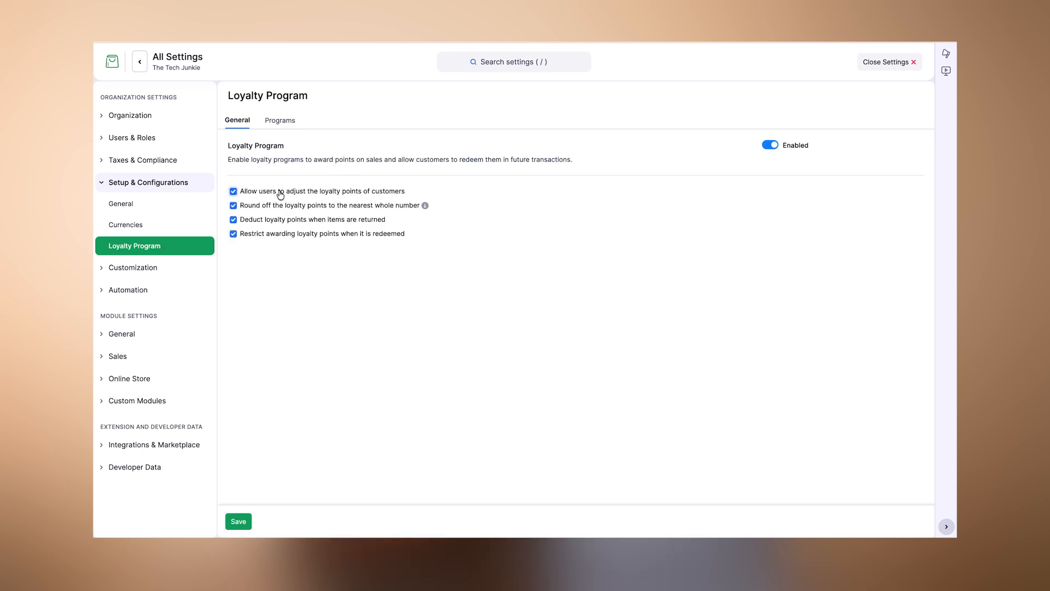
{"action": "left_click", "coordinate": [280, 120]}
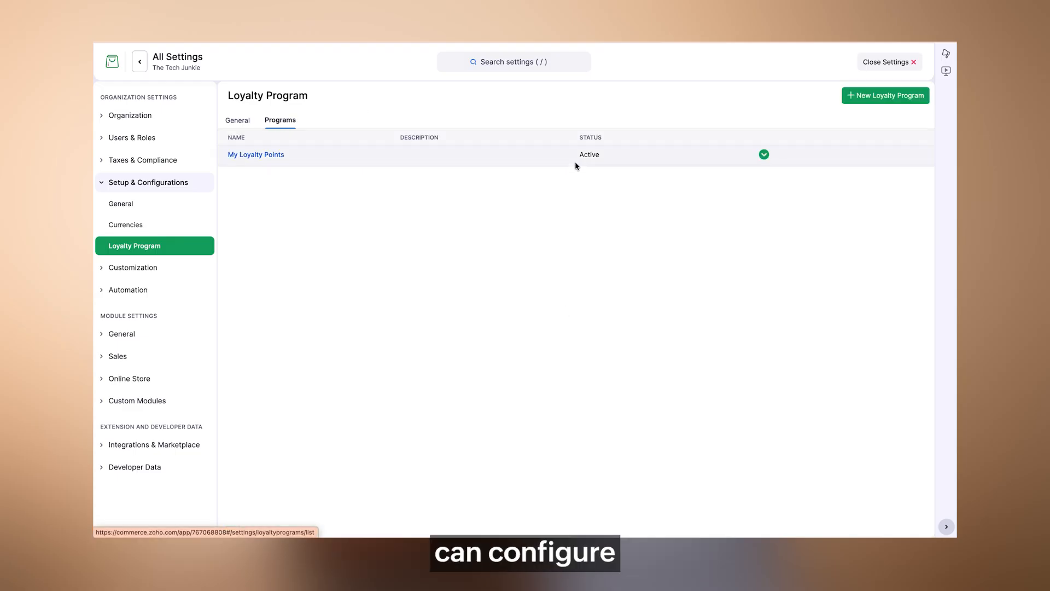
- Start a new loyalty program named "Special" with the description "Test"
{"action": "left_click", "coordinate": [873, 97]}
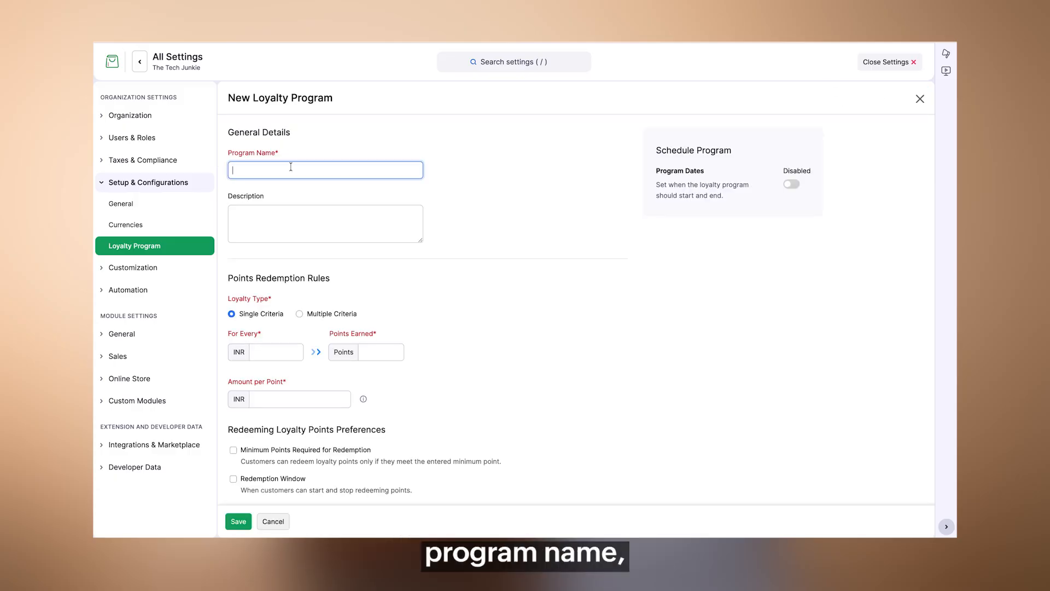
{"action": "type", "text": "Special"}
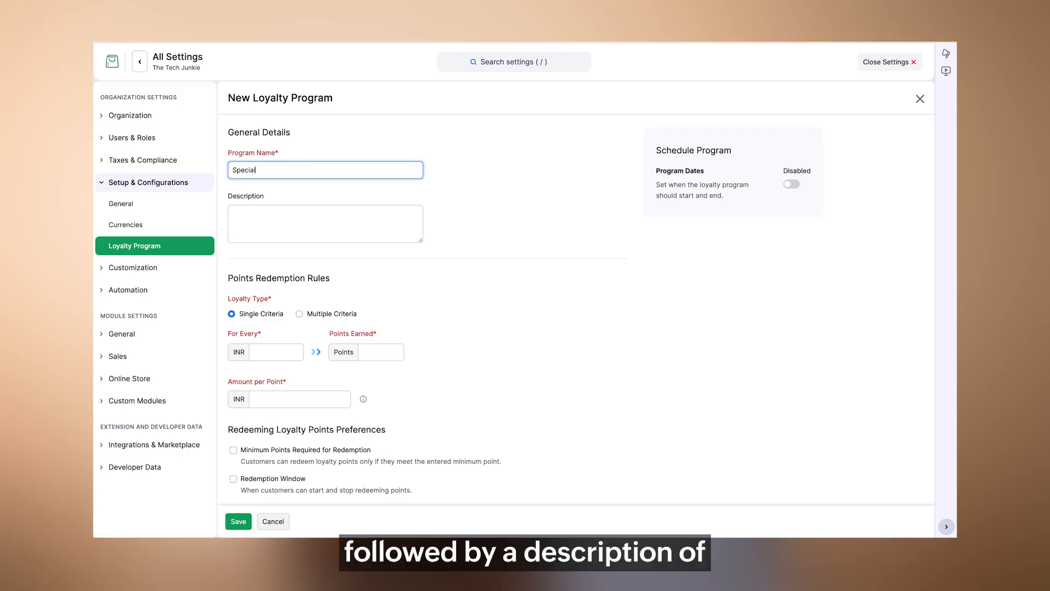
{"action": "left_click", "coordinate": [296, 227]}
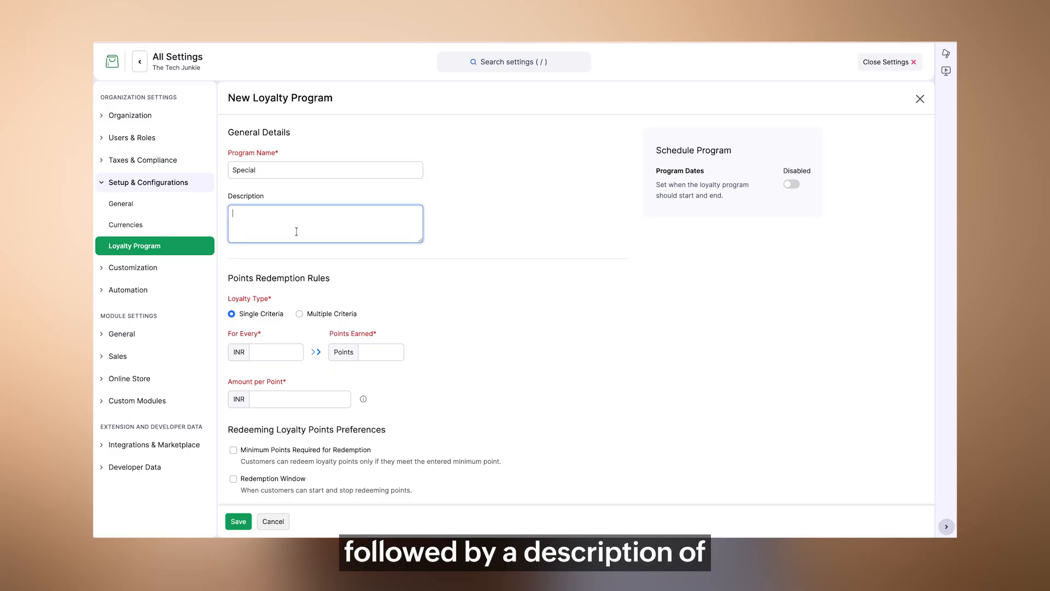
{"action": "type", "text": "Test"}
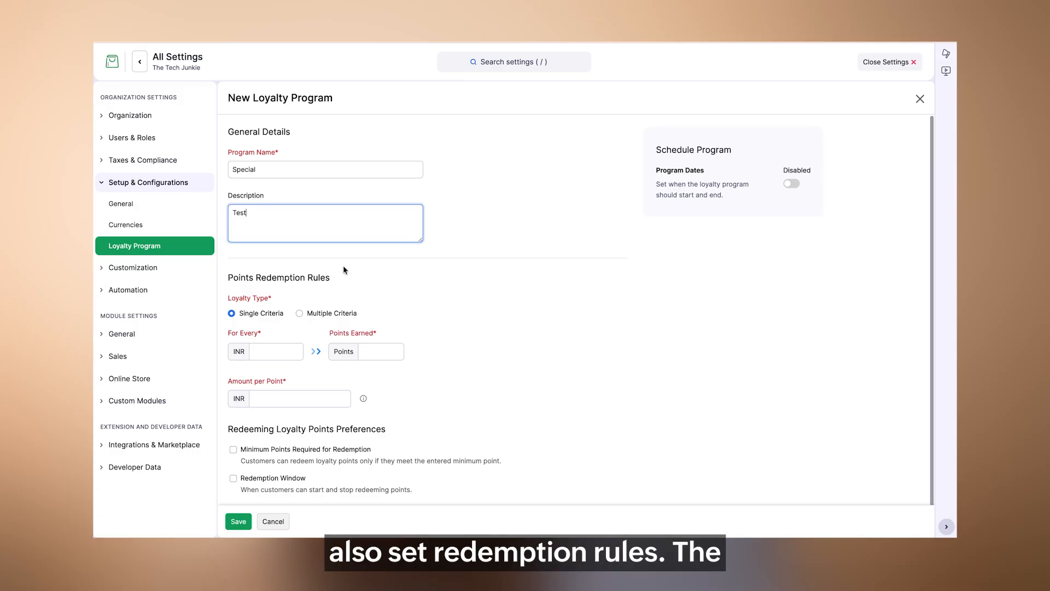
- Set the single-criteria rule to 1 point earned for every INR 10, with an amount per point of INR 1
{"action": "scroll", "coordinate": [343, 264], "scroll_direction": "down", "scroll_amount": 1}
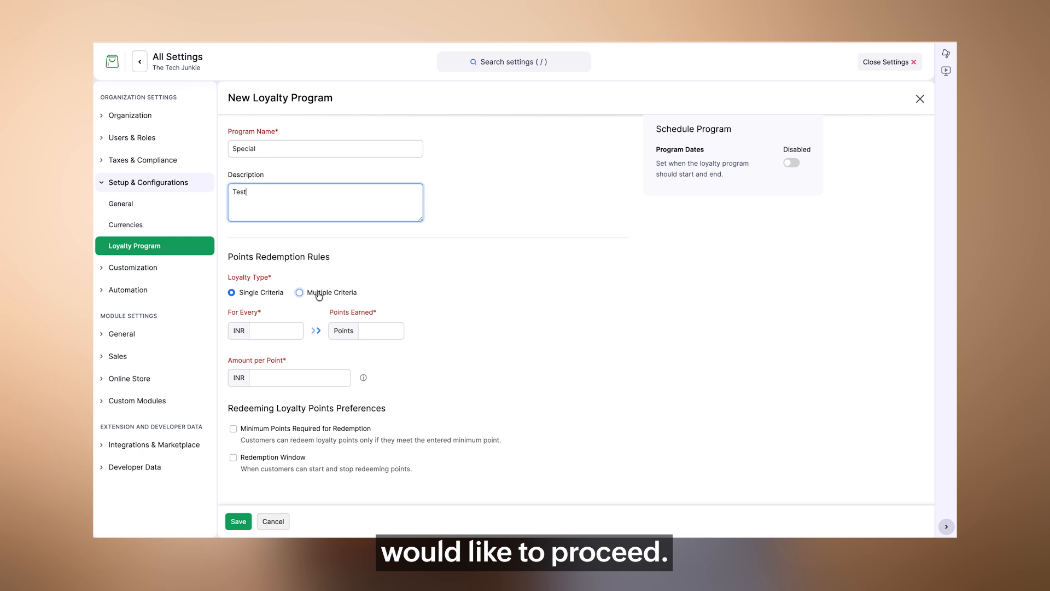
{"action": "left_click", "coordinate": [265, 328]}
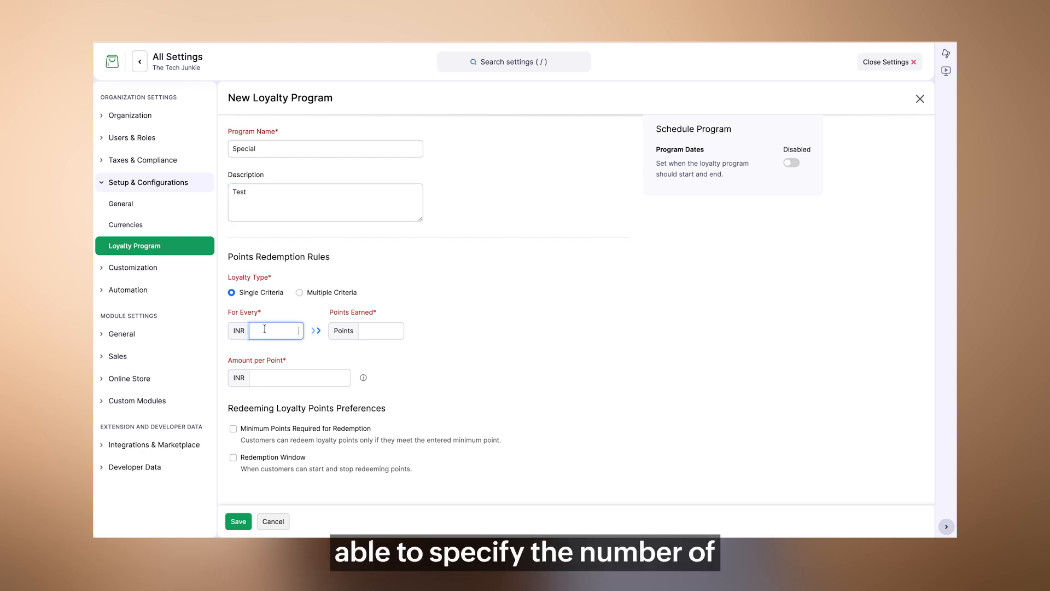
{"action": "type", "text": "10"}
{"action": "left_click", "coordinate": [378, 332]}
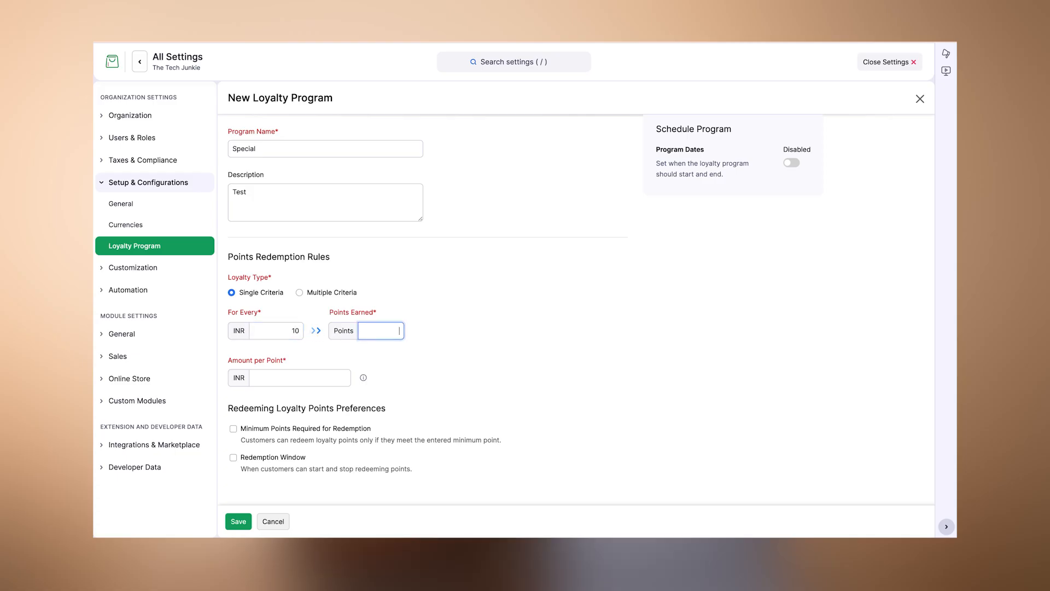
{"action": "type", "text": "1"}
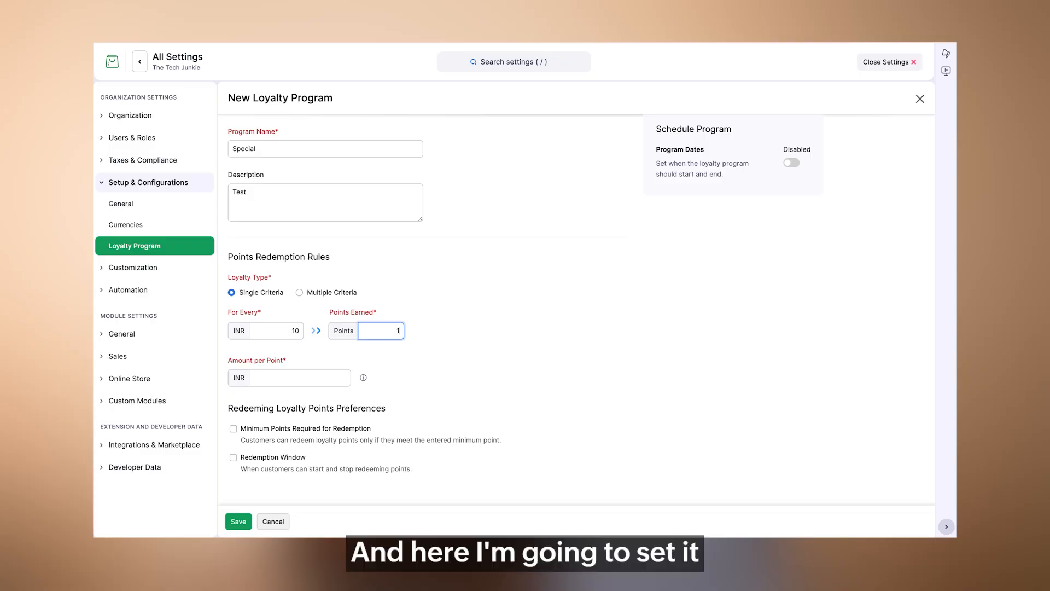
{"action": "left_click_drag", "start_coordinate": [394, 332], "coordinate": [400, 332]}
{"action": "double_click", "coordinate": [277, 334]}
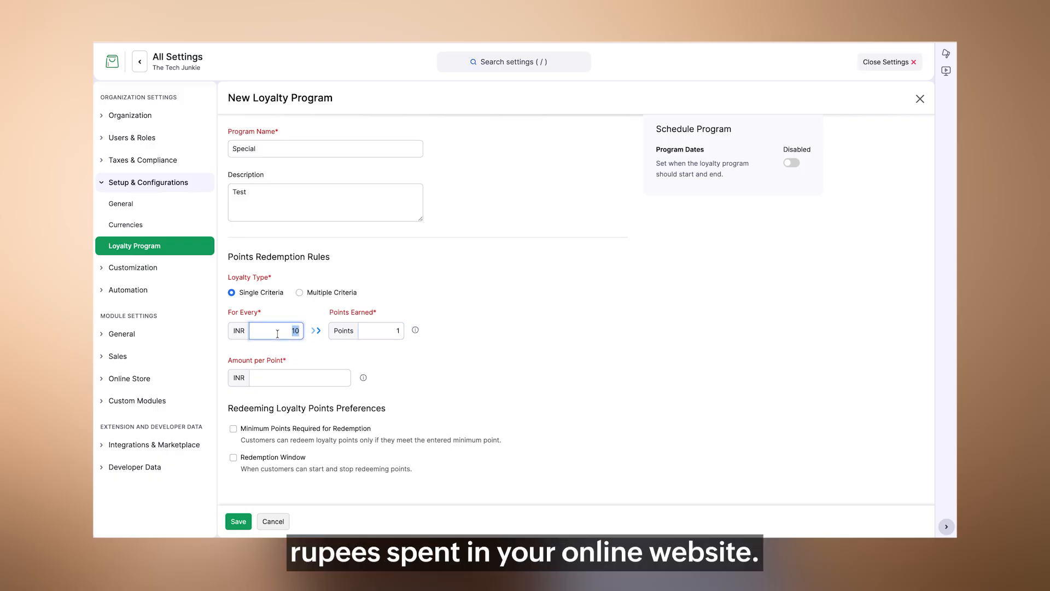
{"action": "left_click", "coordinate": [282, 378]}
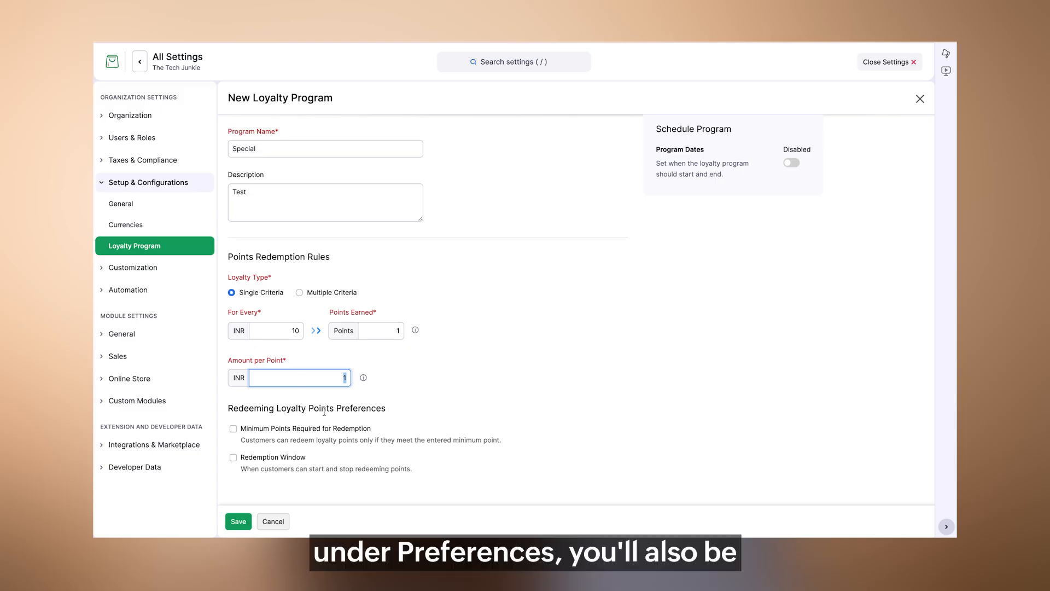
- Require a minimum of 100 points for redemption and enable the redemption window
{"action": "left_click", "coordinate": [289, 435]}
{"action": "scroll", "coordinate": [287, 435], "scroll_direction": "down", "scroll_amount": 1}
{"action": "left_click", "coordinate": [313, 437]}
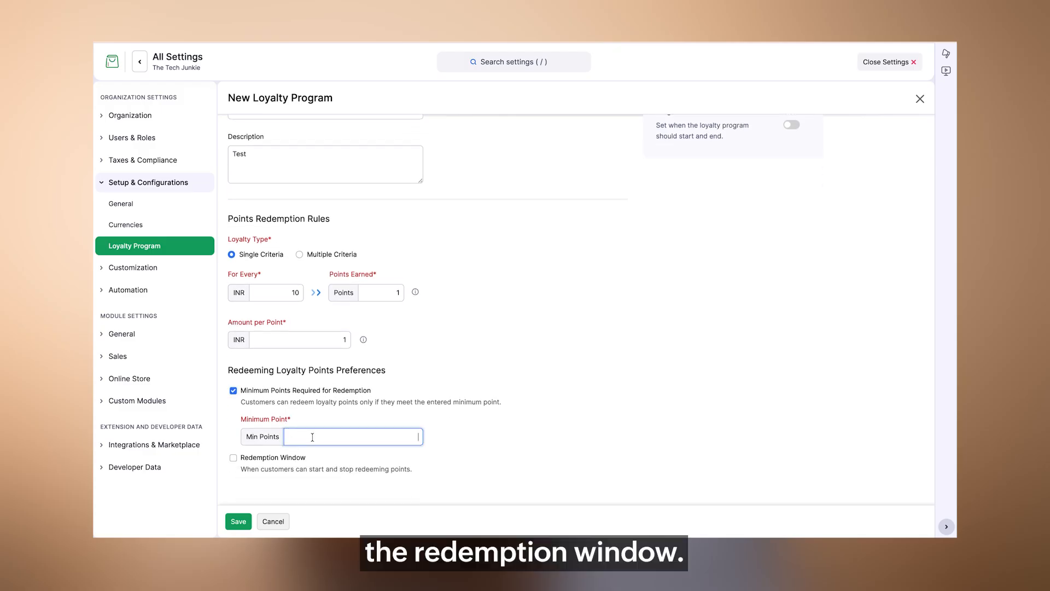
{"action": "left_click", "coordinate": [281, 458]}
{"action": "left_click", "coordinate": [334, 440]}
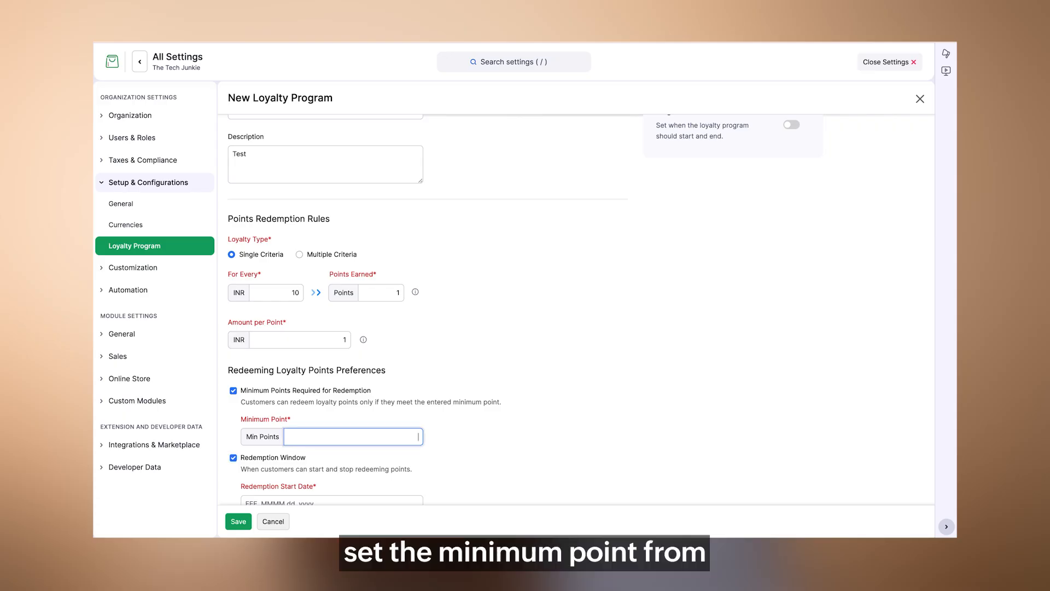
{"action": "type", "text": "0"}
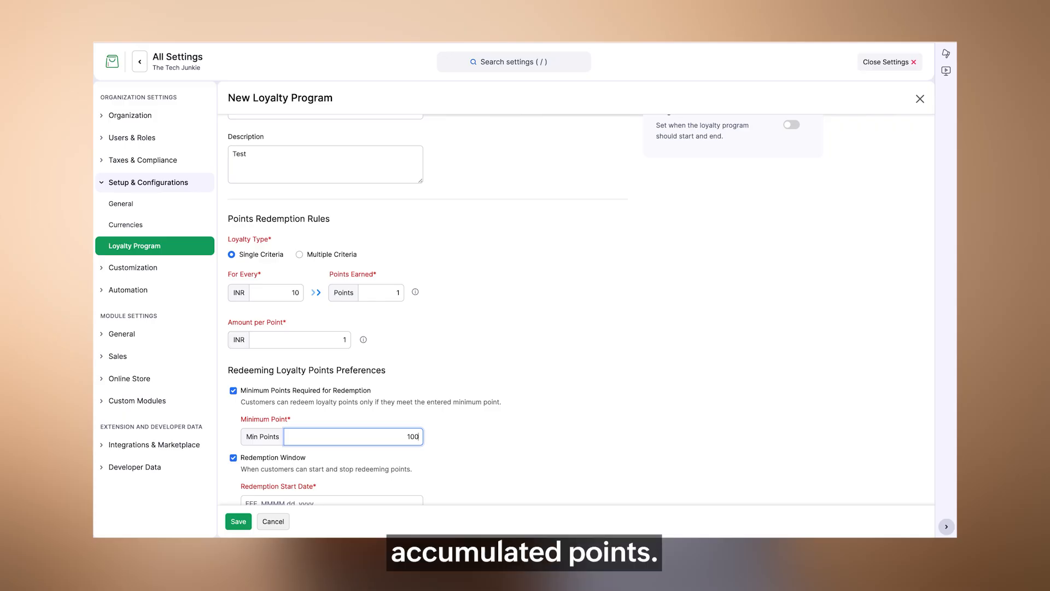
{"action": "type", "text": "0"}
- Enable the program dates for the loyalty program and set it to never expire
{"action": "scroll", "coordinate": [513, 299], "scroll_direction": "up", "scroll_amount": 3}
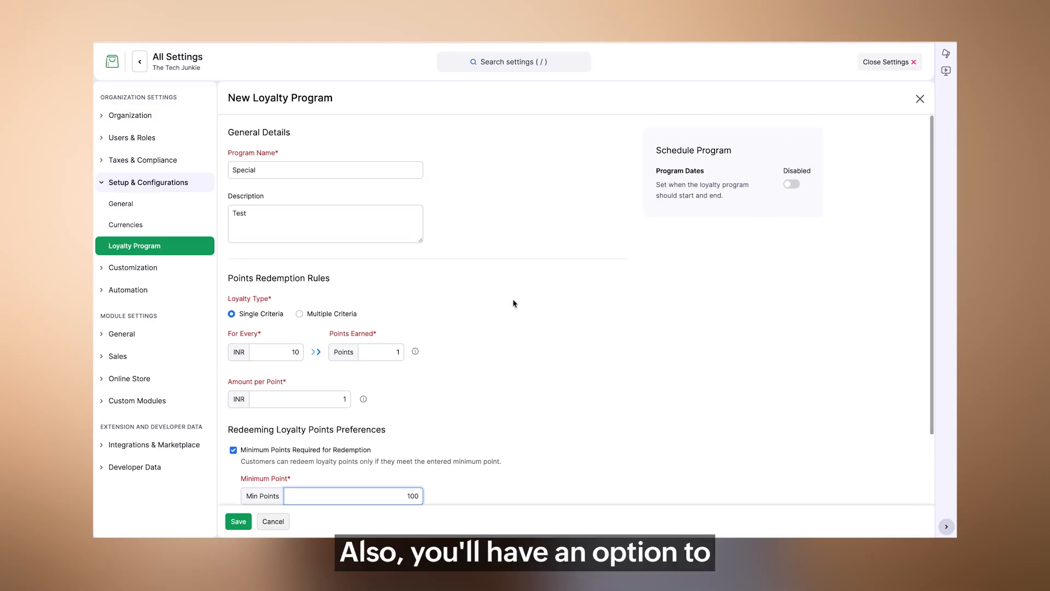
{"action": "left_click", "coordinate": [791, 184]}
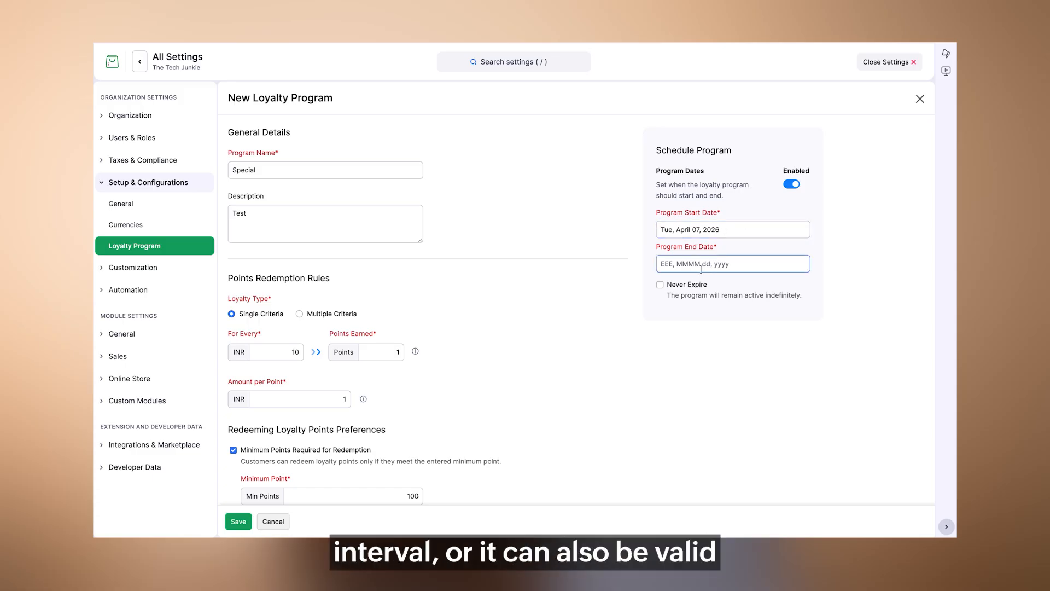
{"action": "left_click", "coordinate": [673, 285]}
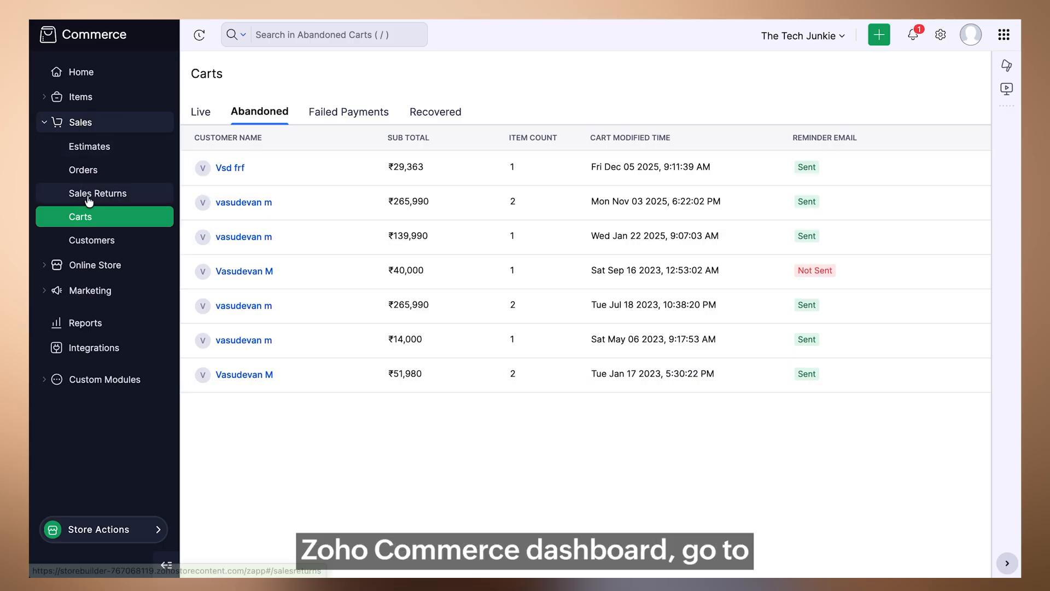
- View the store's live carts and its abandoned carts
{"action": "left_click", "coordinate": [78, 217]}
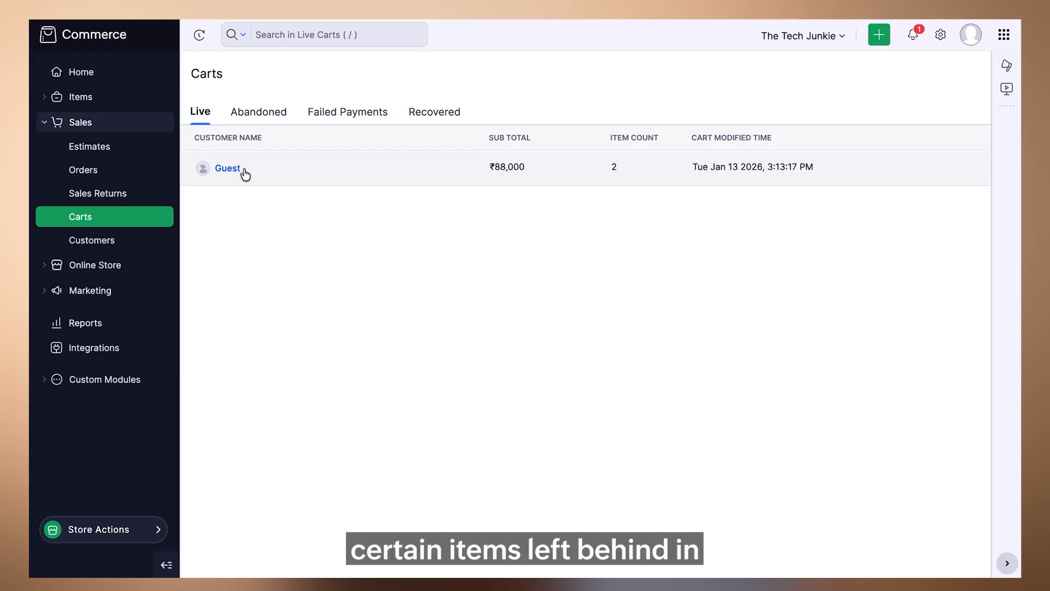
{"action": "left_click", "coordinate": [251, 114]}
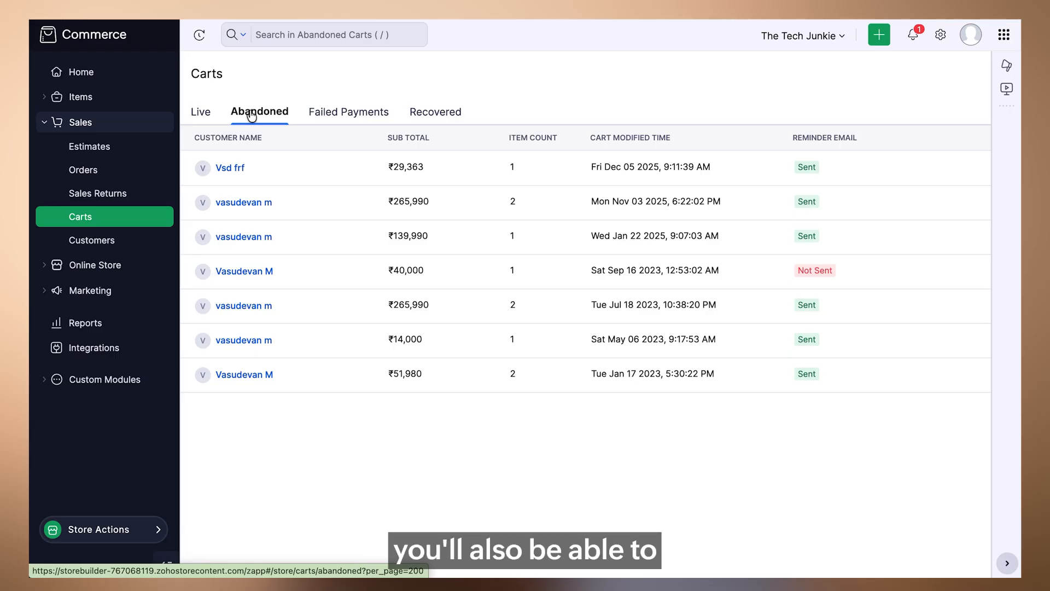
- Open the default Abandoned Cart customer email template from the email notification settings for editing
{"action": "left_click", "coordinate": [940, 34]}
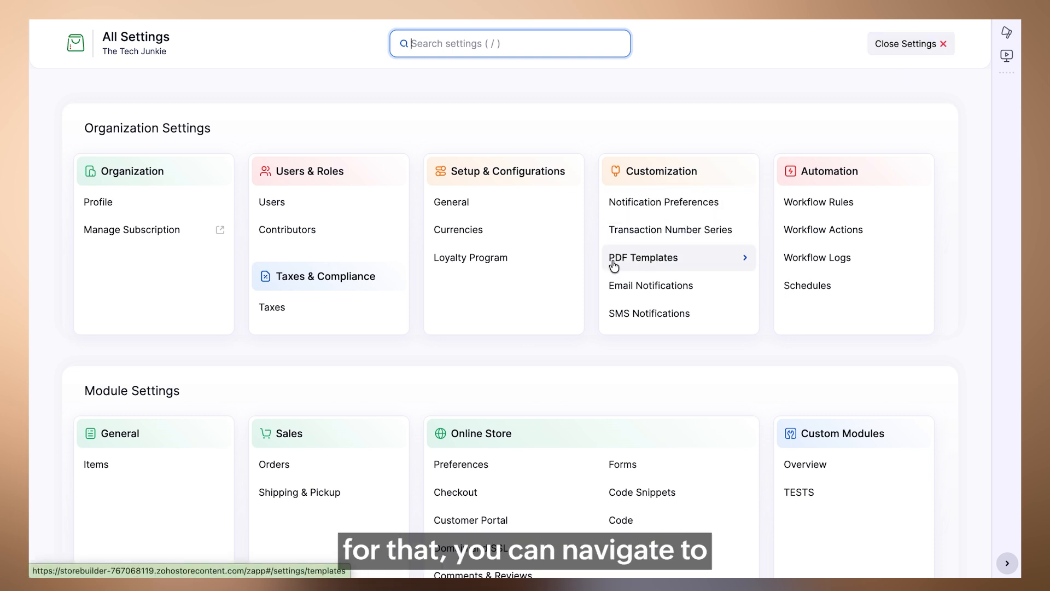
{"action": "scroll", "coordinate": [612, 266], "scroll_direction": "down", "scroll_amount": 3}
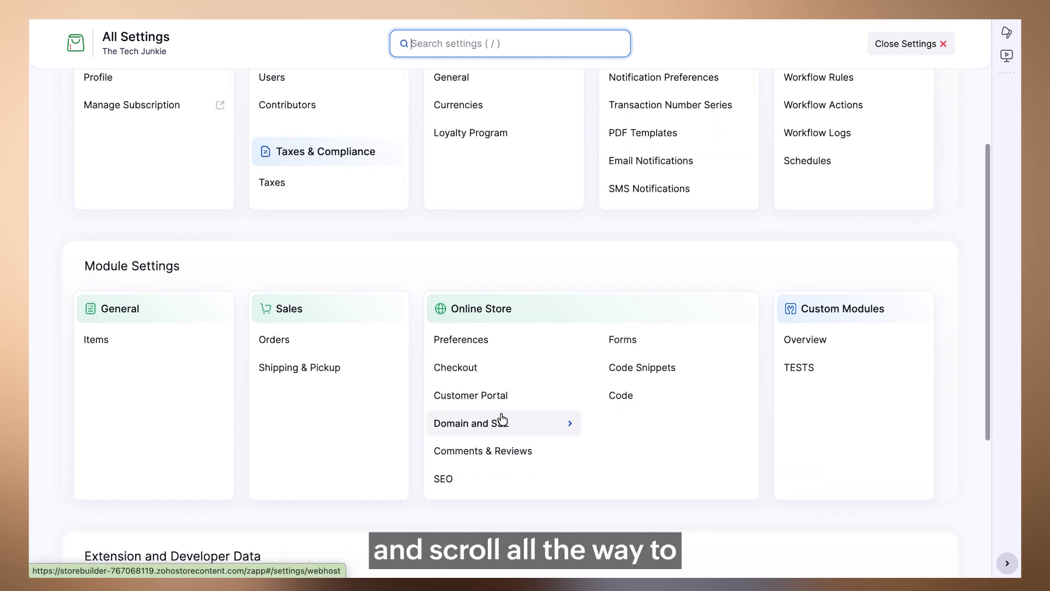
{"action": "scroll", "coordinate": [619, 251], "scroll_direction": "up", "scroll_amount": 1}
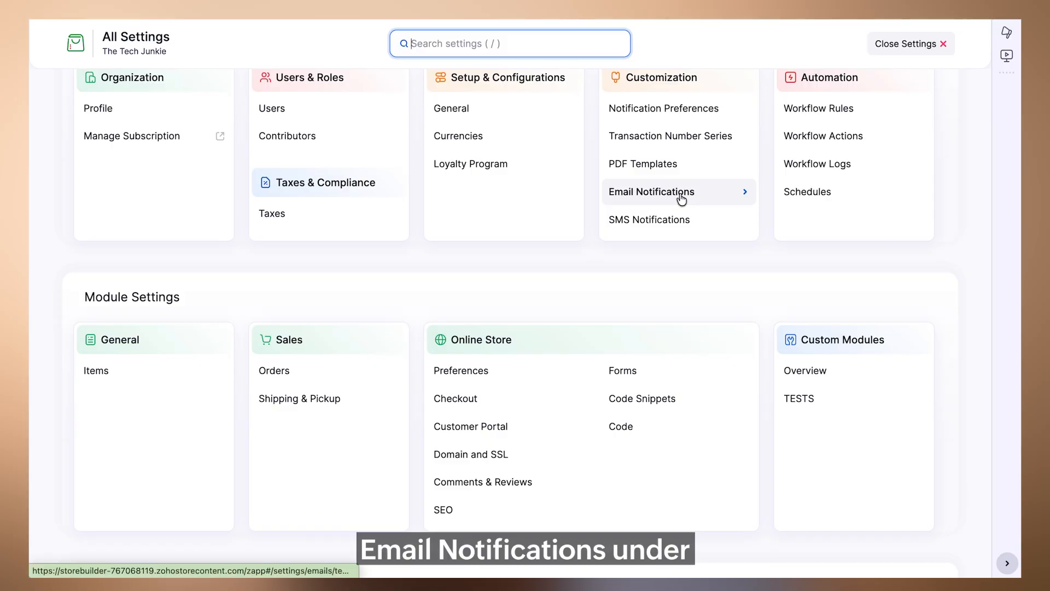
{"action": "left_click", "coordinate": [681, 195]}
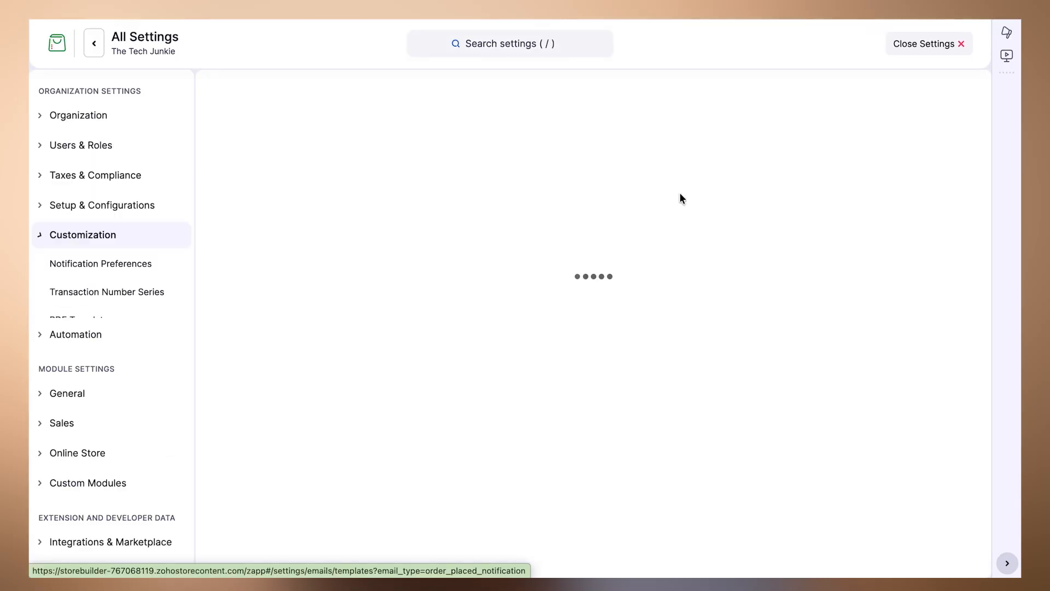
{"action": "scroll", "coordinate": [267, 386], "scroll_direction": "down", "scroll_amount": 1}
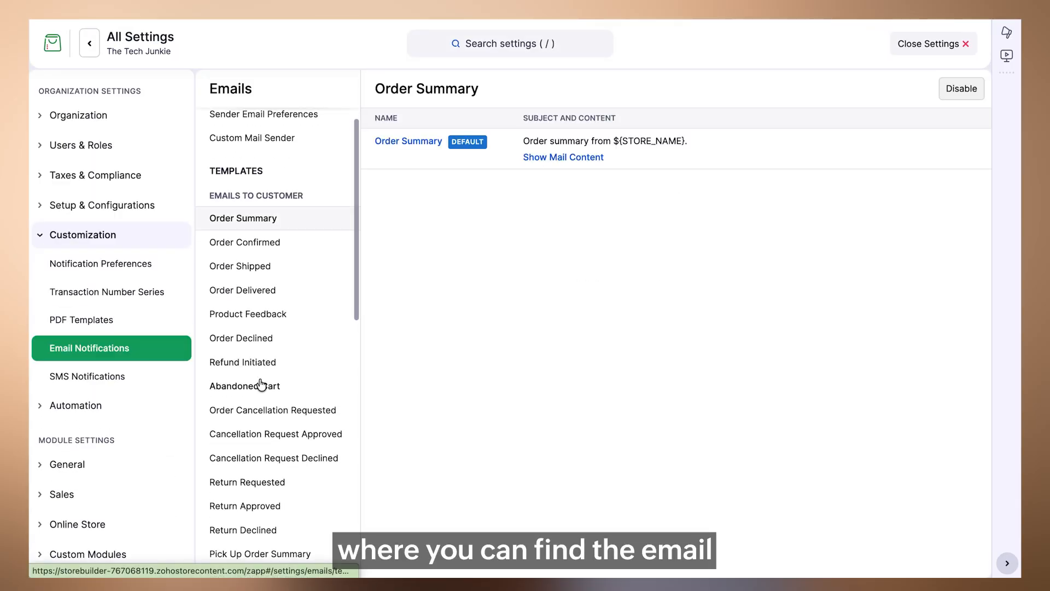
{"action": "left_click", "coordinate": [268, 386]}
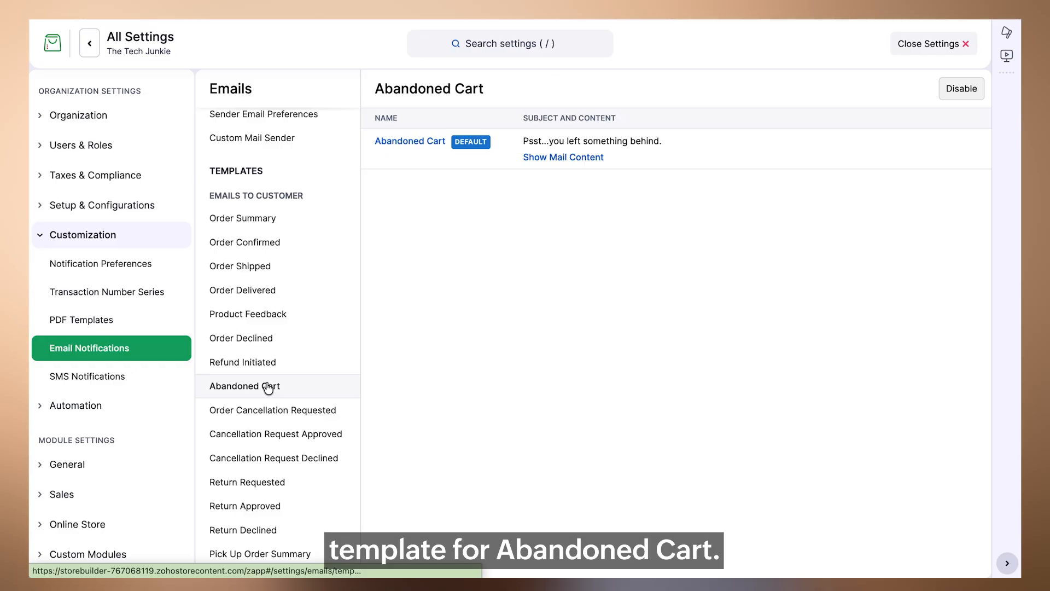
{"action": "left_click", "coordinate": [400, 143]}
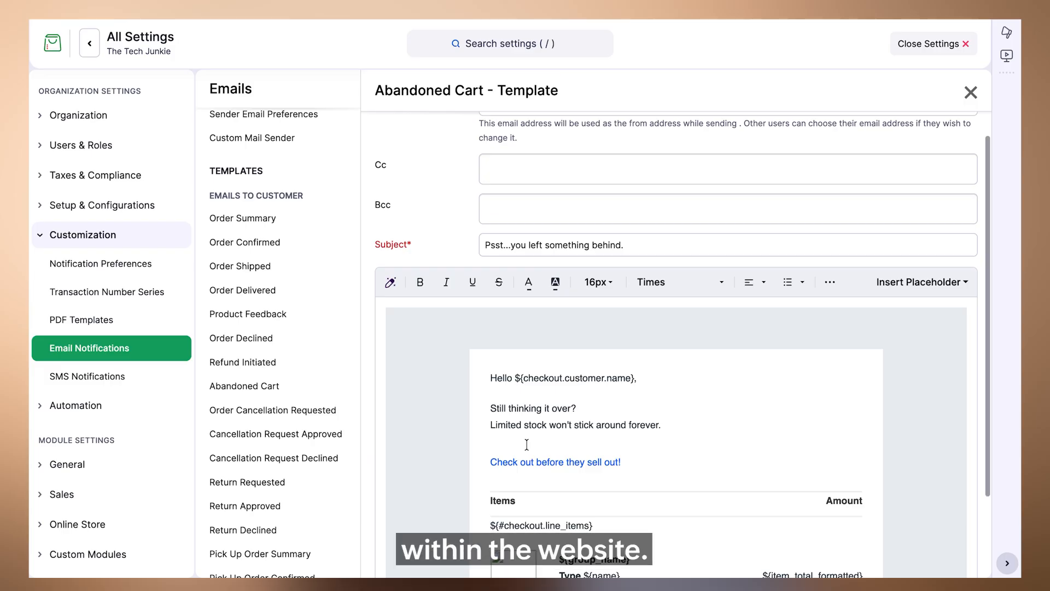
- Review the Abandoned Cart email body and open the list of surveys available for insertion
{"action": "scroll", "coordinate": [526, 444], "scroll_direction": "down", "scroll_amount": 3}
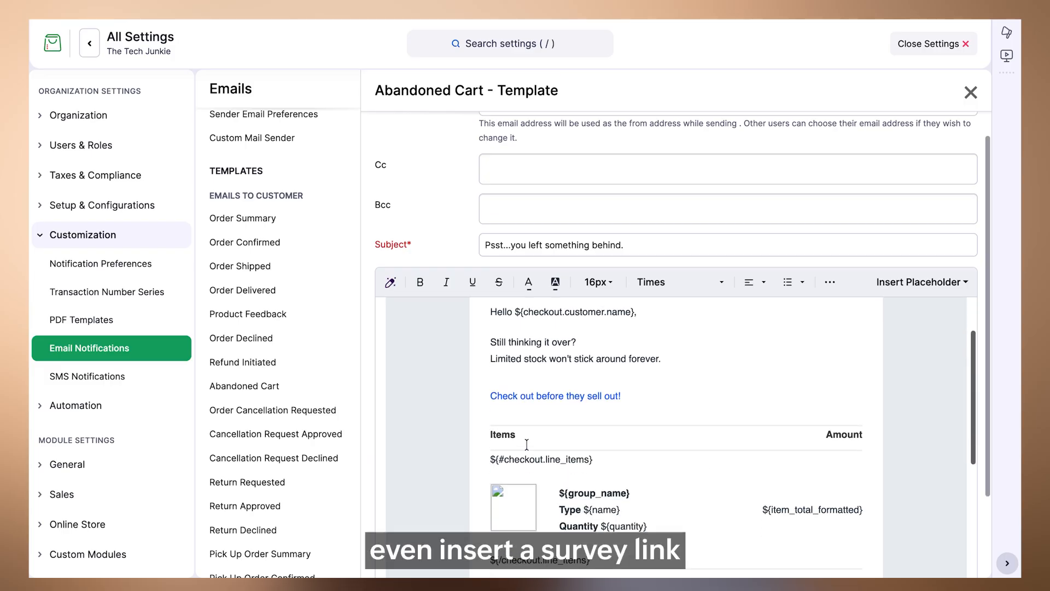
{"action": "left_click", "coordinate": [830, 282]}
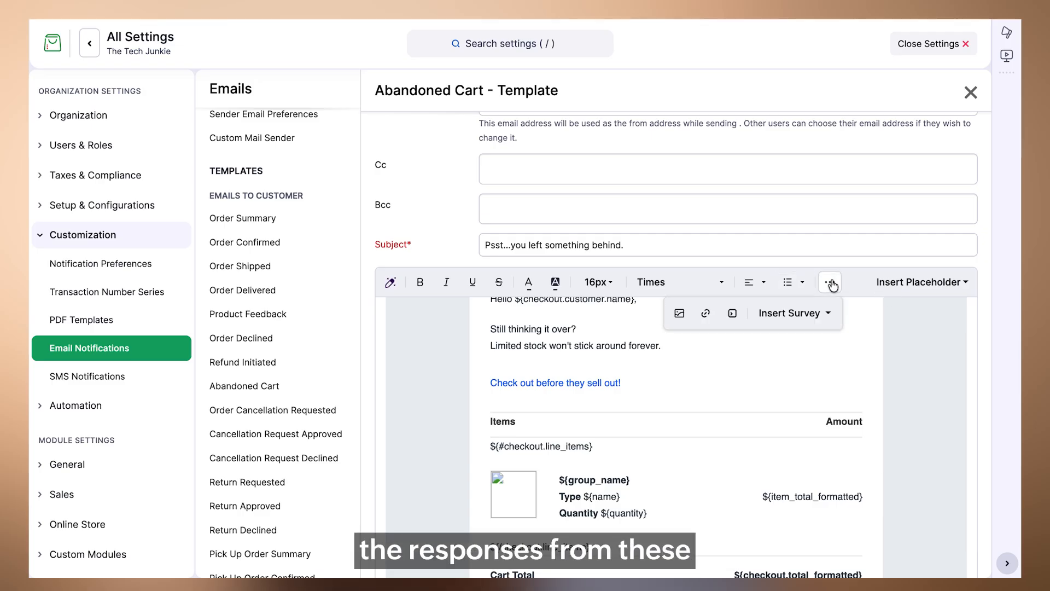
{"action": "left_click", "coordinate": [818, 313]}
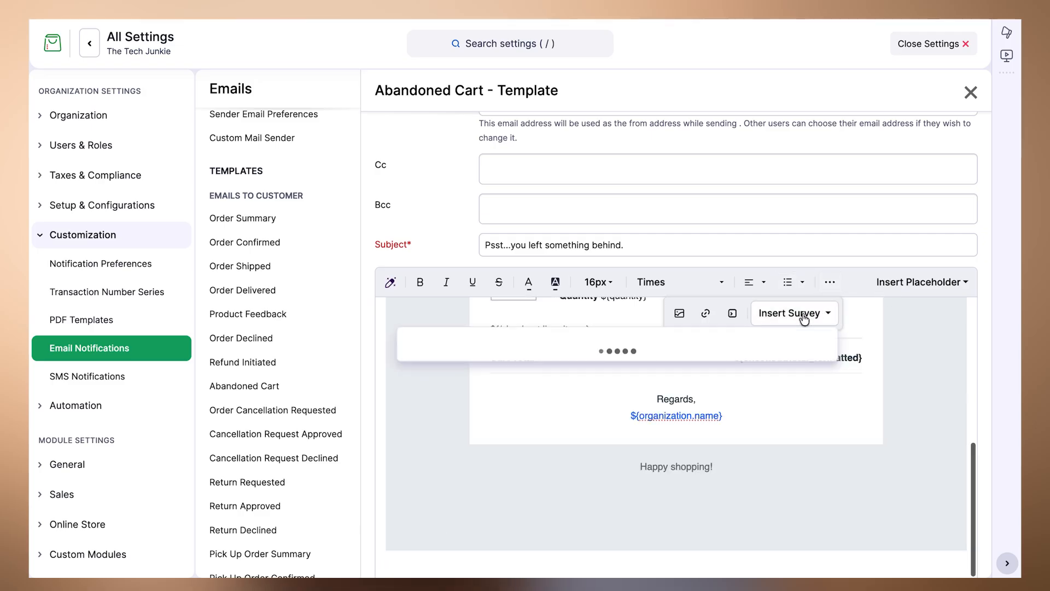